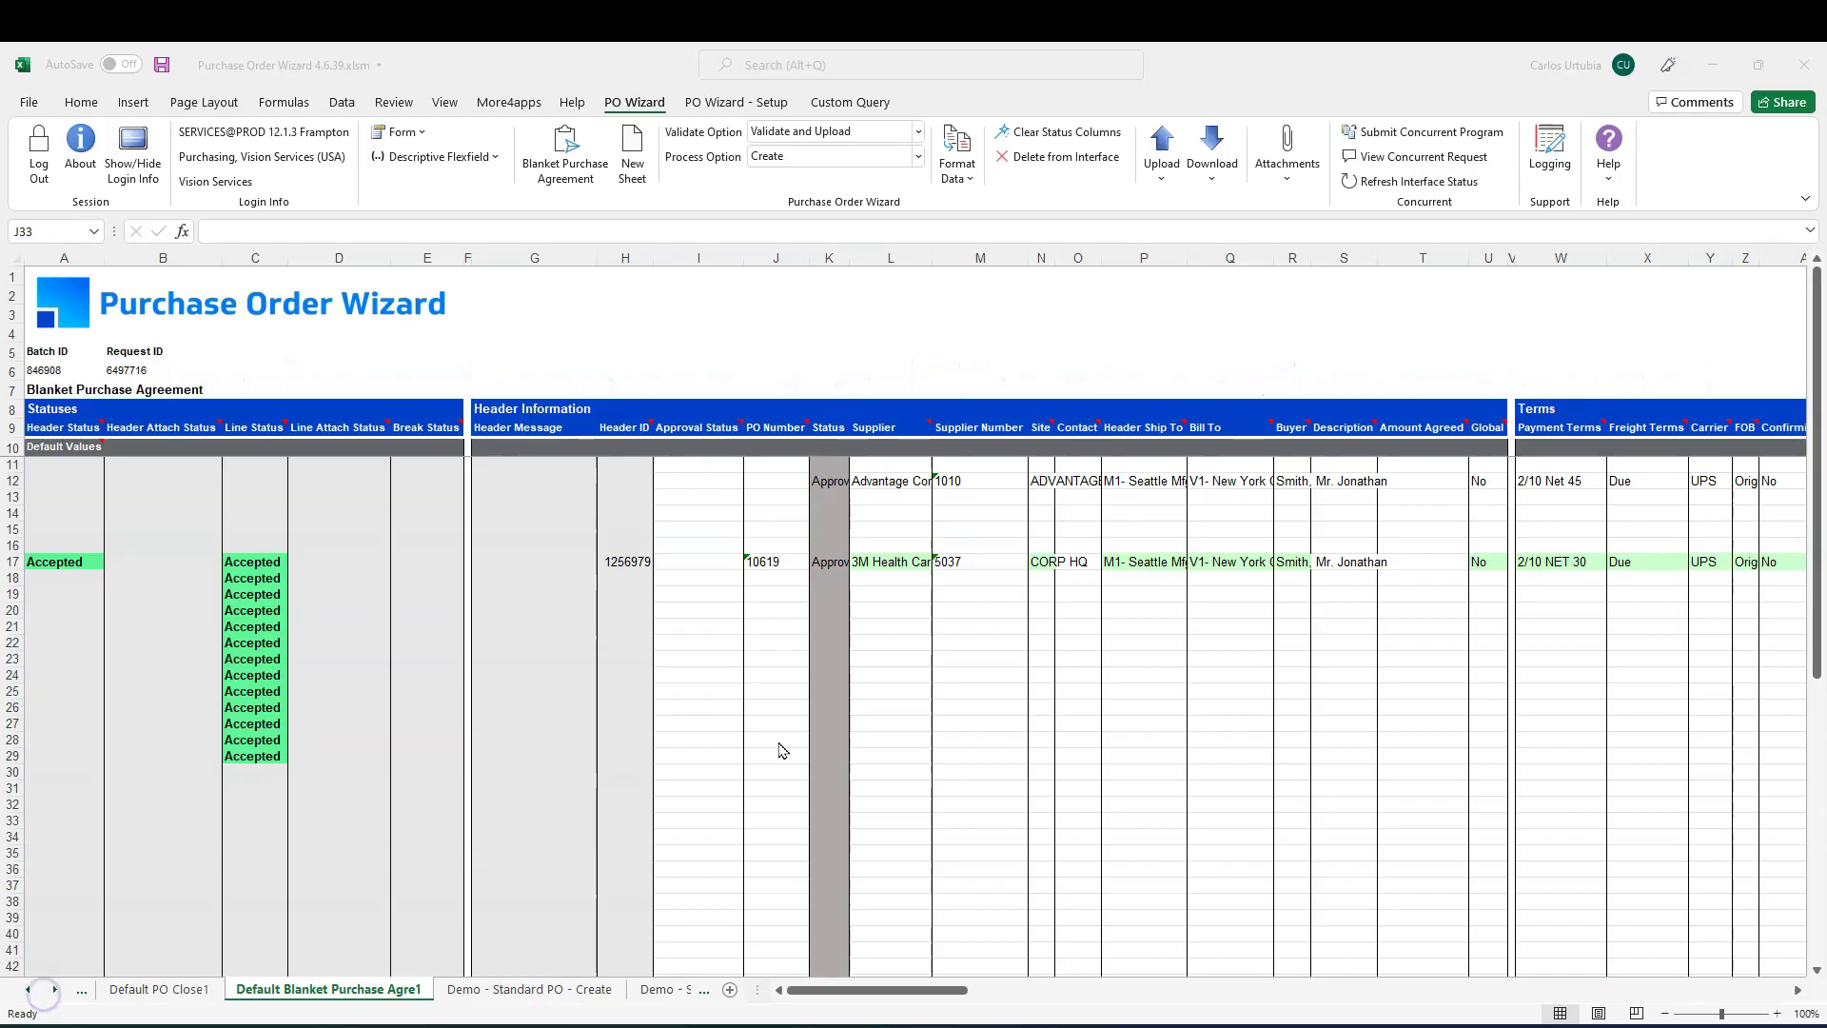
# Enter the source agreement's PO number in J33, download that blanket agreement into the sheet and clear the download criteria.
pyautogui.click(777, 790)
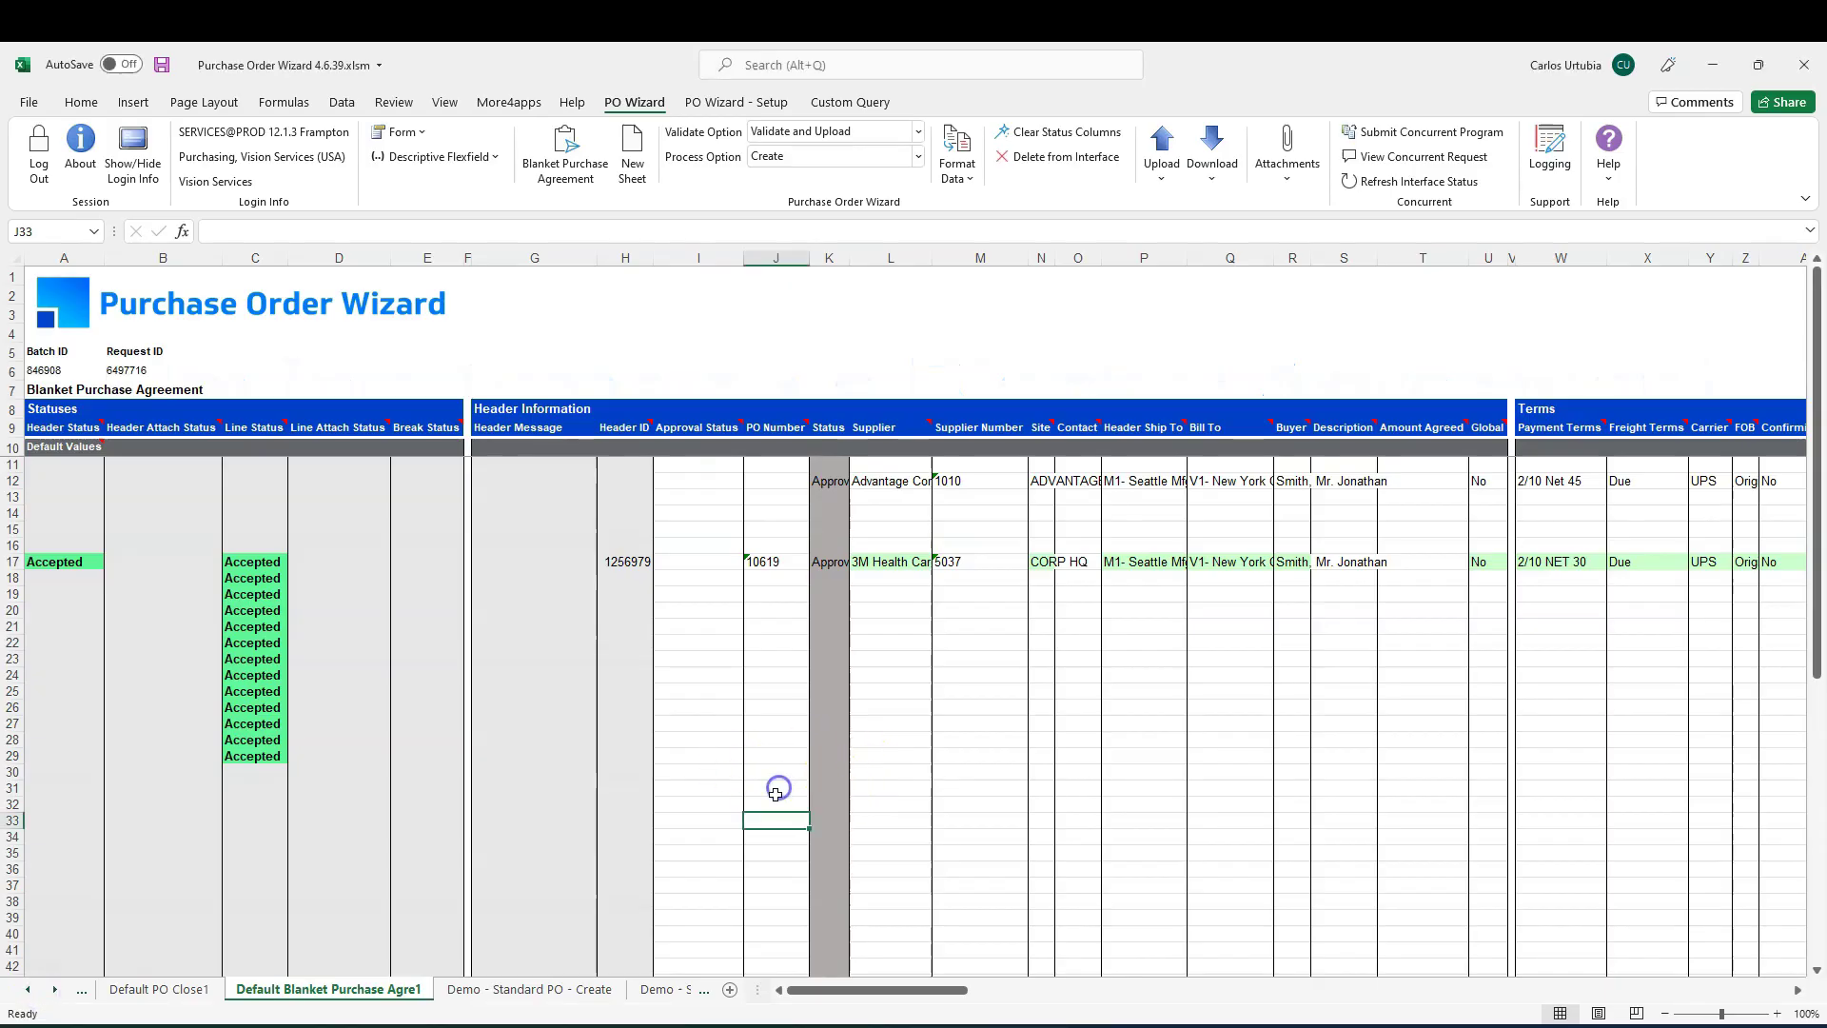
pyautogui.press('Return')
pyautogui.click(1225, 163)
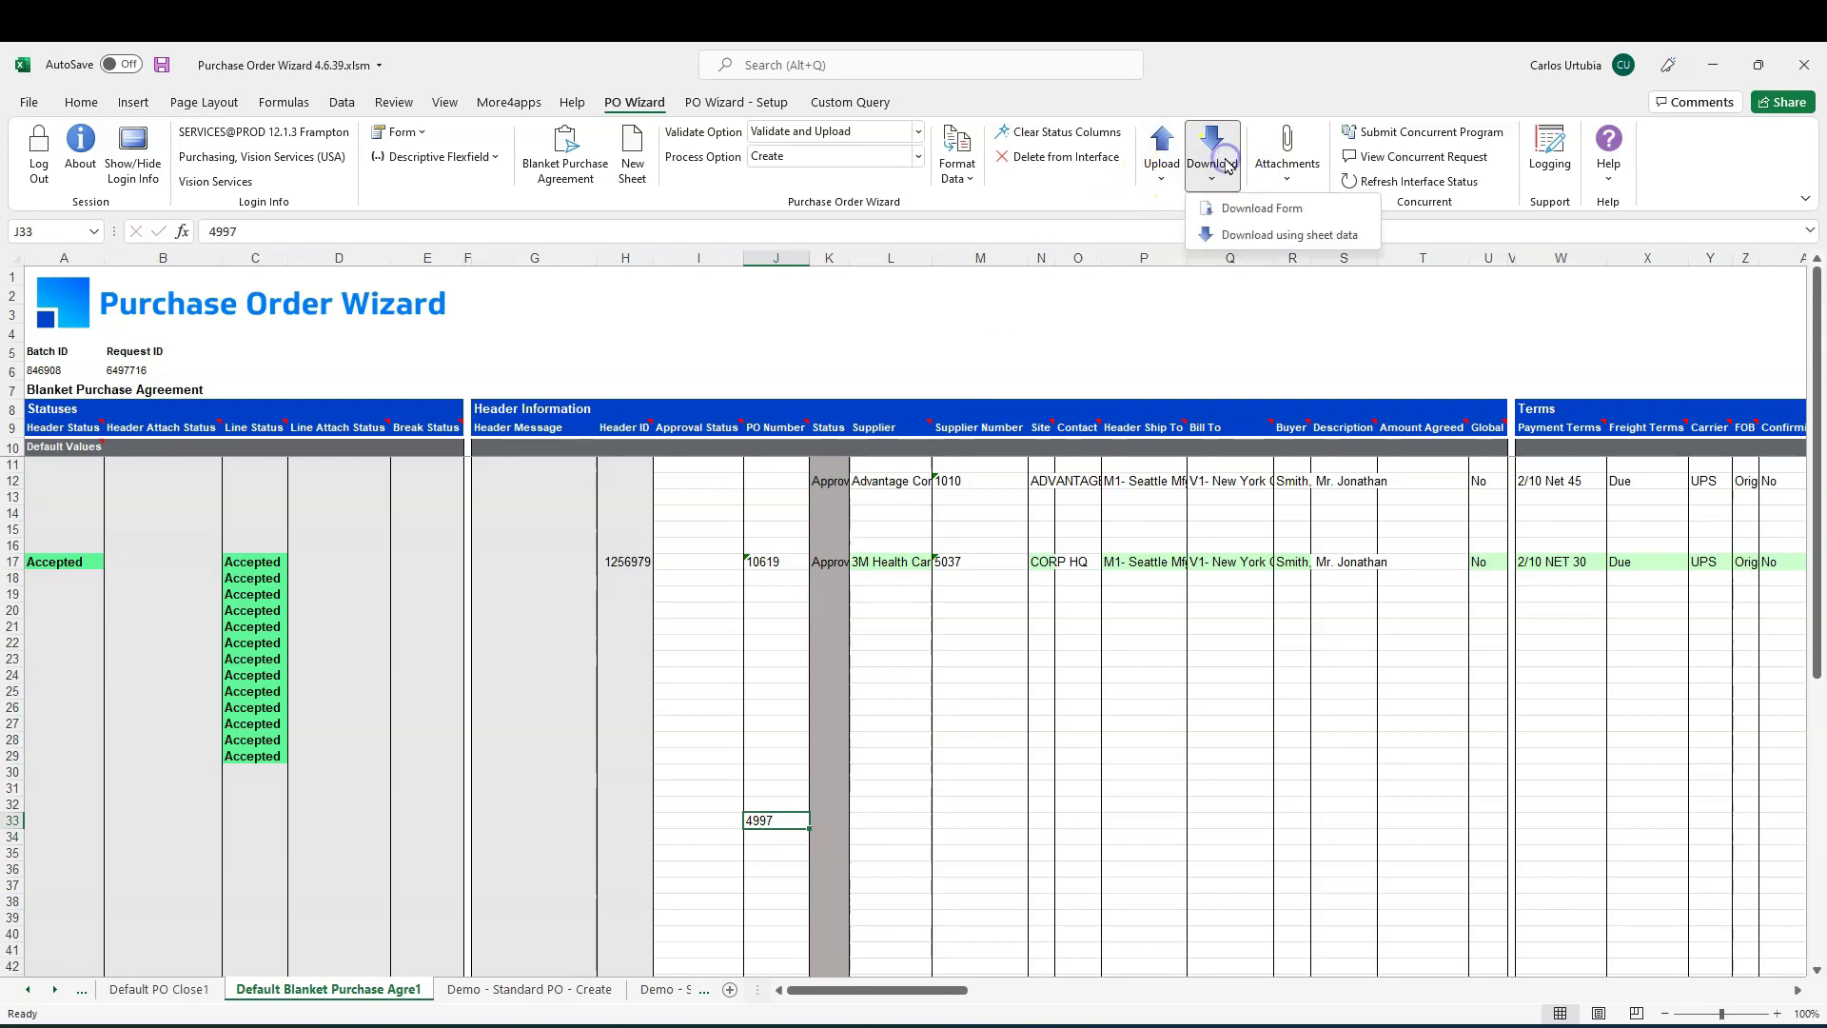
pyautogui.click(1246, 207)
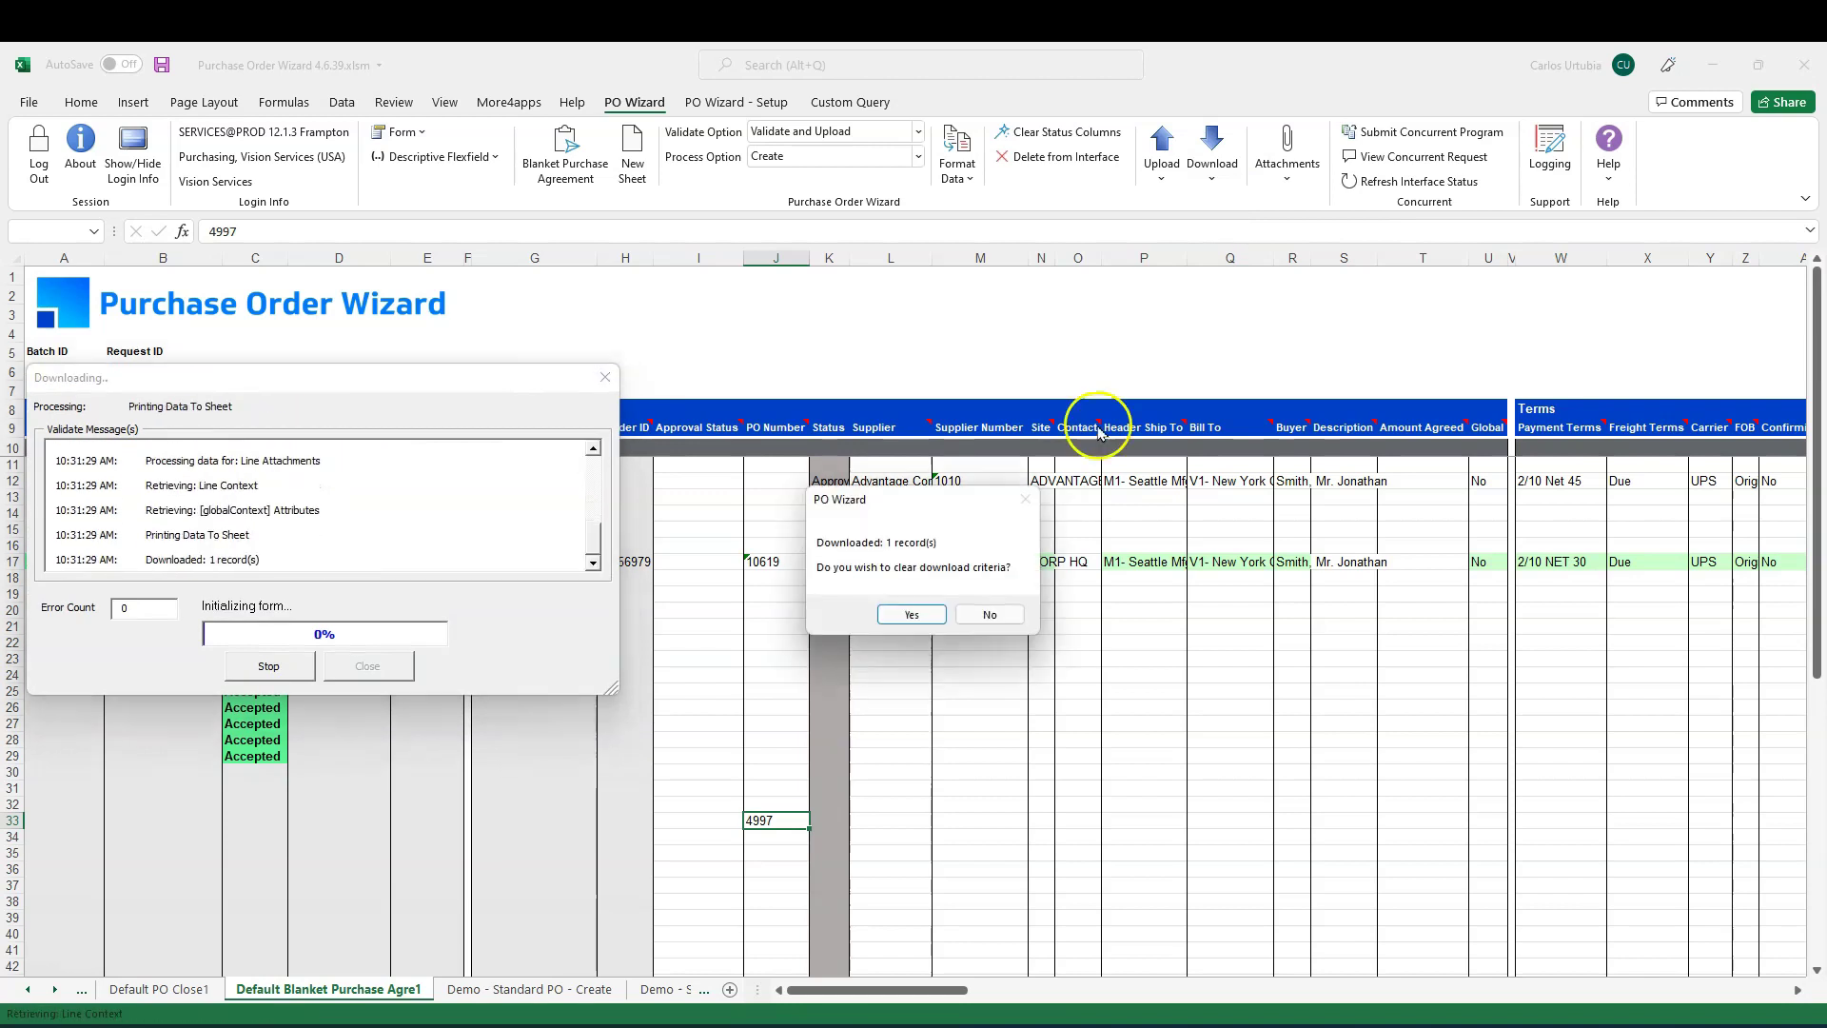
pyautogui.click(912, 614)
# Examine the downloaded agreement's header, terms, line and price-break columns across row 33.
pyautogui.press('Right')
pyautogui.press('Right')
pyautogui.press('Right')
pyautogui.press('Right')
pyautogui.press('Right')
pyautogui.press('Right')
pyautogui.press('Right')
pyautogui.press('Right')
pyautogui.press('Right')
pyautogui.press('Right')
pyautogui.press('Right')
pyautogui.press('Right')
pyautogui.press('Right')
pyautogui.press('Right')
pyautogui.press('Right')
pyautogui.press('Right')
pyautogui.press('Right')
pyautogui.press('Right')
pyautogui.press('Right')
pyautogui.press('Right')
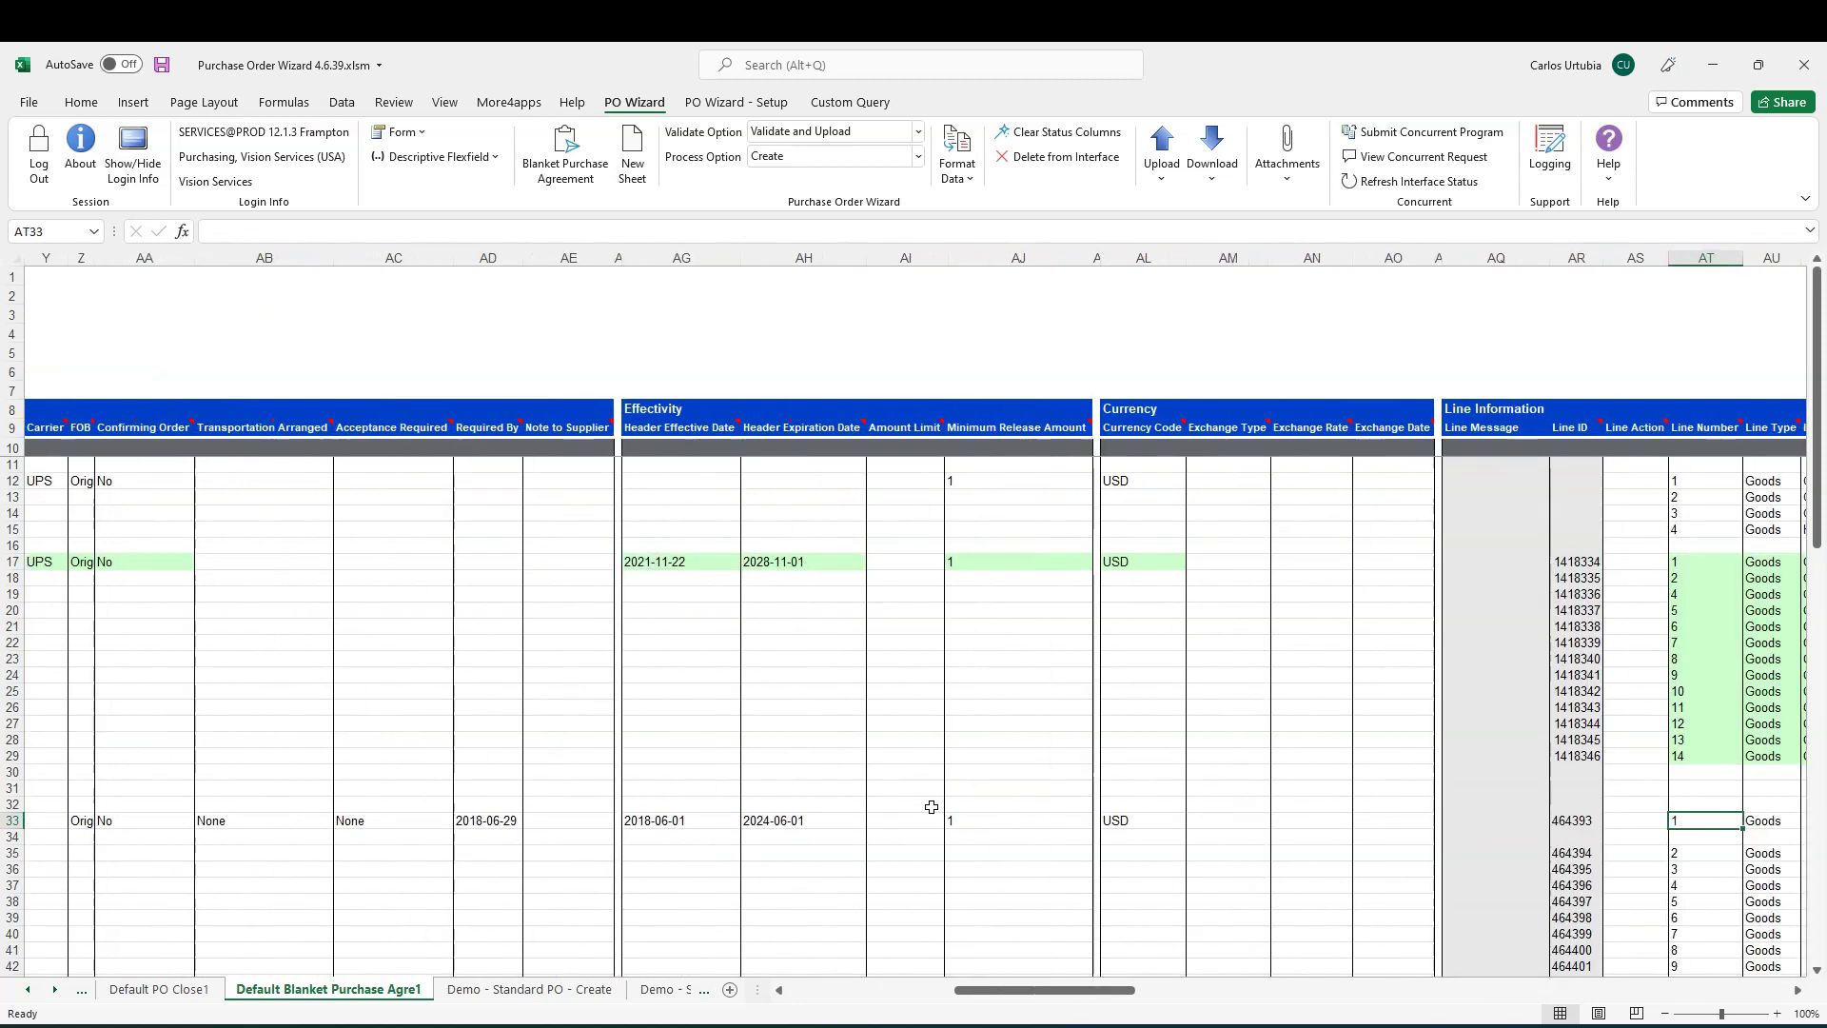
pyautogui.press('Right')
pyautogui.press('Right')
pyautogui.press('Right')
pyautogui.press('Right')
pyautogui.press('Right')
pyautogui.press('Right')
pyautogui.press('Right')
pyautogui.press('Right')
pyautogui.press('Right')
pyautogui.press('Right')
pyautogui.press('Right')
pyautogui.press('Right')
pyautogui.press('Right')
pyautogui.press('Right')
pyautogui.press('Right')
pyautogui.press('Right')
pyautogui.press('Right')
pyautogui.press('Right')
pyautogui.press('Right')
pyautogui.press('Right')
pyautogui.press('Right')
pyautogui.press('Right')
pyautogui.press('Right')
pyautogui.press('Right')
pyautogui.press('Right')
pyautogui.press('Right')
pyautogui.press('Right')
pyautogui.press('Right')
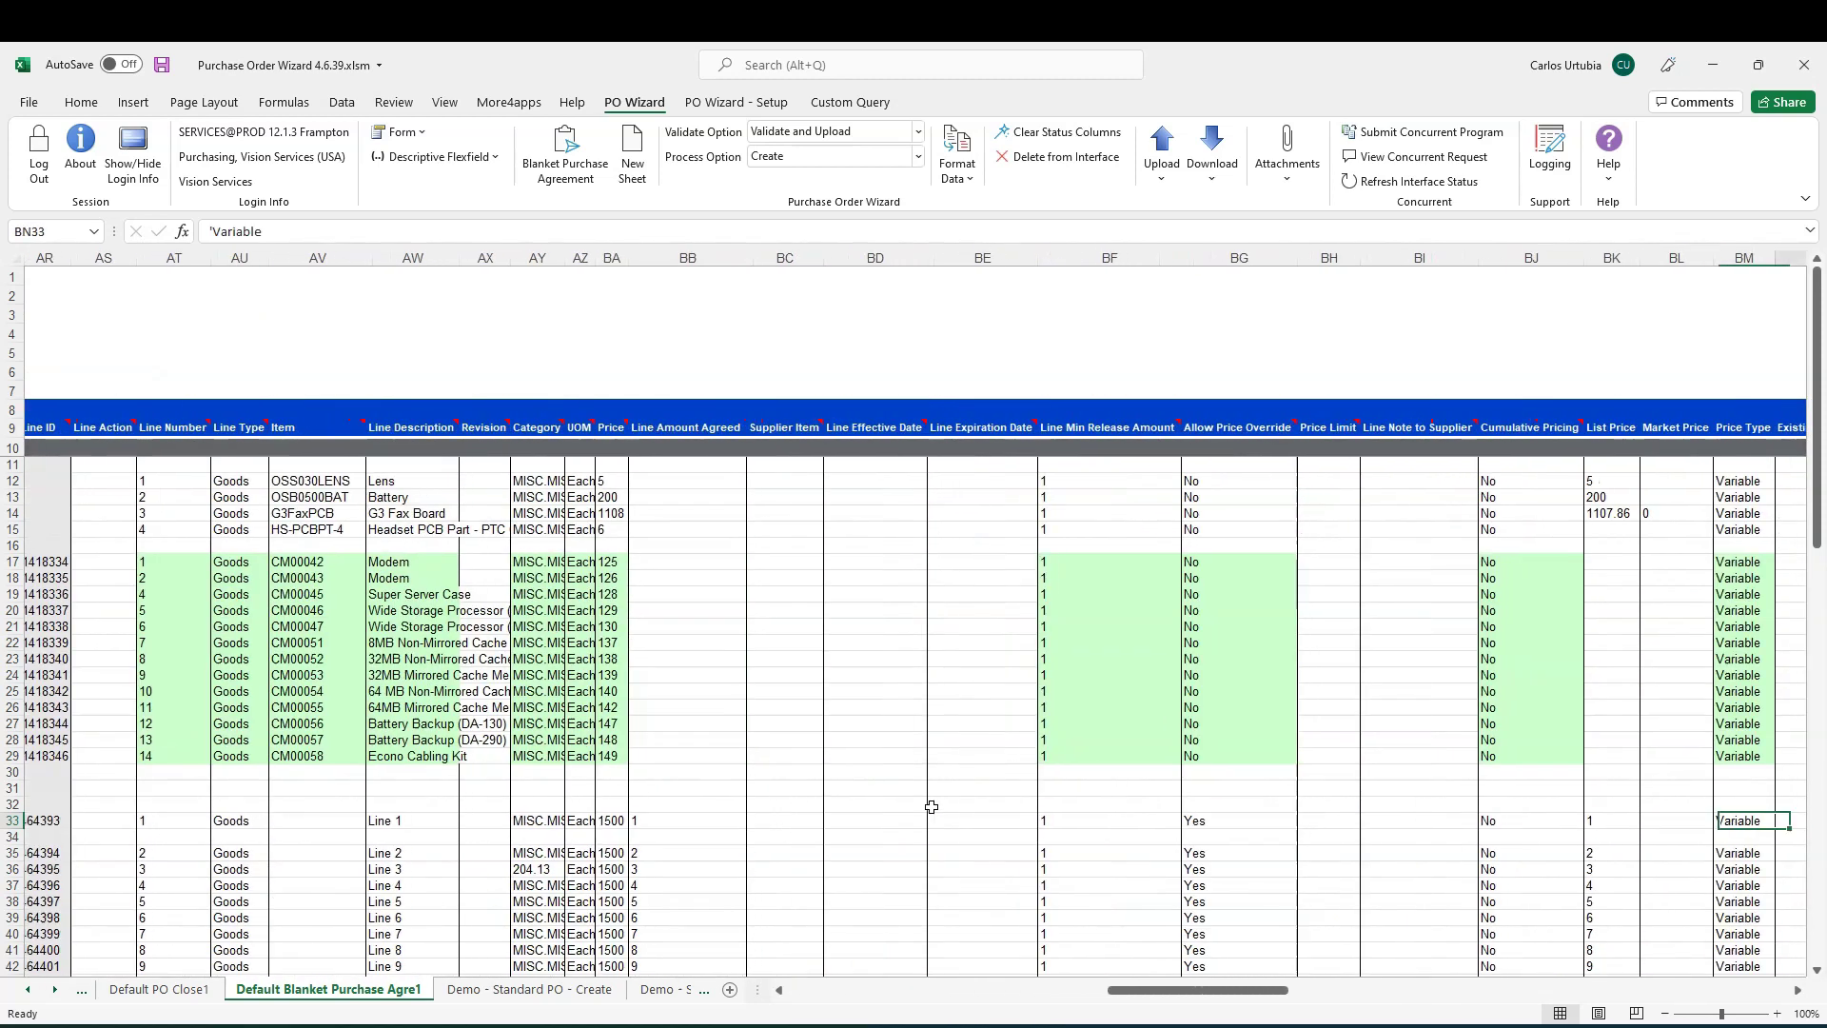
pyautogui.press('Right')
pyautogui.press('Right')
pyautogui.press('Right')
pyautogui.press('Right')
pyautogui.press('Right')
pyautogui.press('Right')
pyautogui.press('Right')
pyautogui.press('Right')
pyautogui.press('Right')
pyautogui.press('Right')
pyautogui.press('Right')
pyautogui.press('Right')
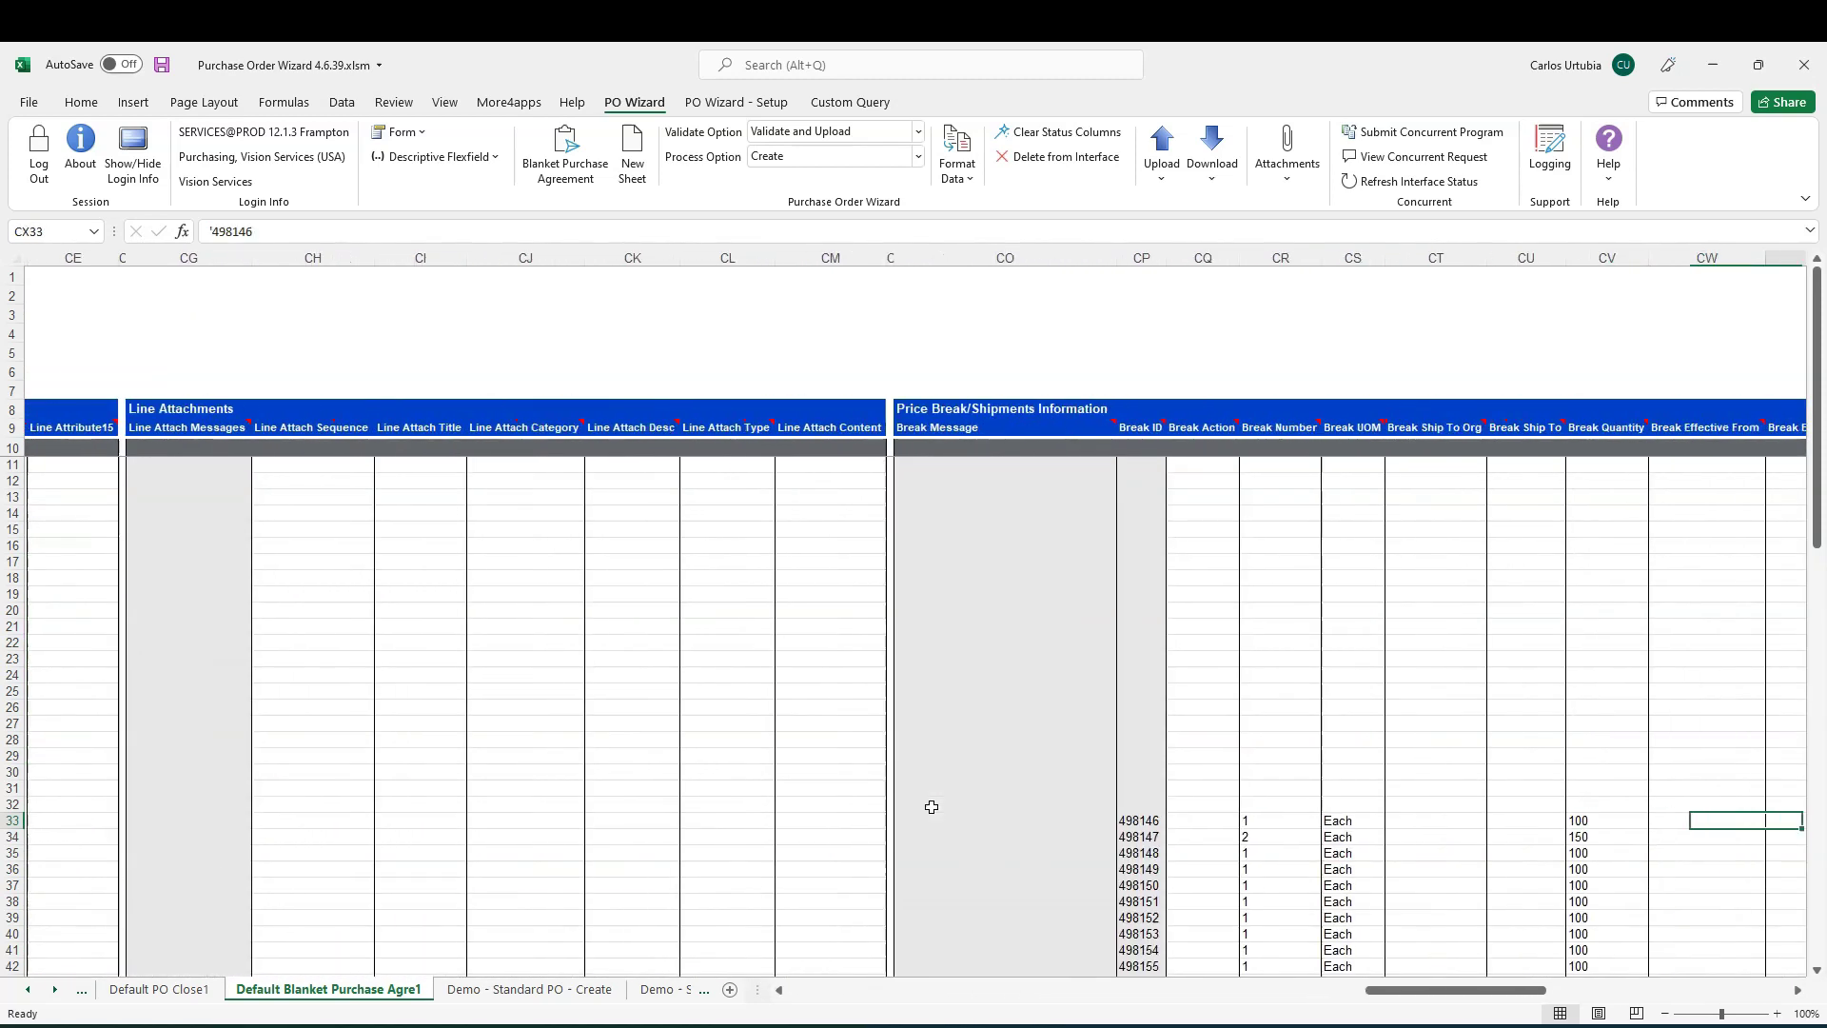
pyautogui.press('Right')
pyautogui.press('Left')
pyautogui.press('Left')
pyautogui.press('Left')
pyautogui.press('Left')
pyautogui.press('Left')
pyautogui.press('Left')
pyautogui.press('Left')
pyautogui.press('Left')
pyautogui.press('Left')
pyautogui.press('Left')
pyautogui.press('Left')
pyautogui.press('Left')
pyautogui.press('Left')
pyautogui.press('Left')
pyautogui.press('Left')
pyautogui.press('Left')
pyautogui.press('Left')
pyautogui.press('Left')
pyautogui.press('Left')
pyautogui.press('Left')
pyautogui.press('Left')
pyautogui.press('Left')
pyautogui.press('Left')
pyautogui.press('Left')
pyautogui.press('Left')
pyautogui.press('Left')
pyautogui.press('Left')
pyautogui.press('Left')
pyautogui.press('Left')
pyautogui.press('Left')
pyautogui.press('Left')
pyautogui.press('Left')
pyautogui.press('Left')
pyautogui.press('Left')
pyautogui.press('Left')
pyautogui.press('Left')
pyautogui.press('Left')
pyautogui.press('Left')
pyautogui.press('Left')
pyautogui.press('Left')
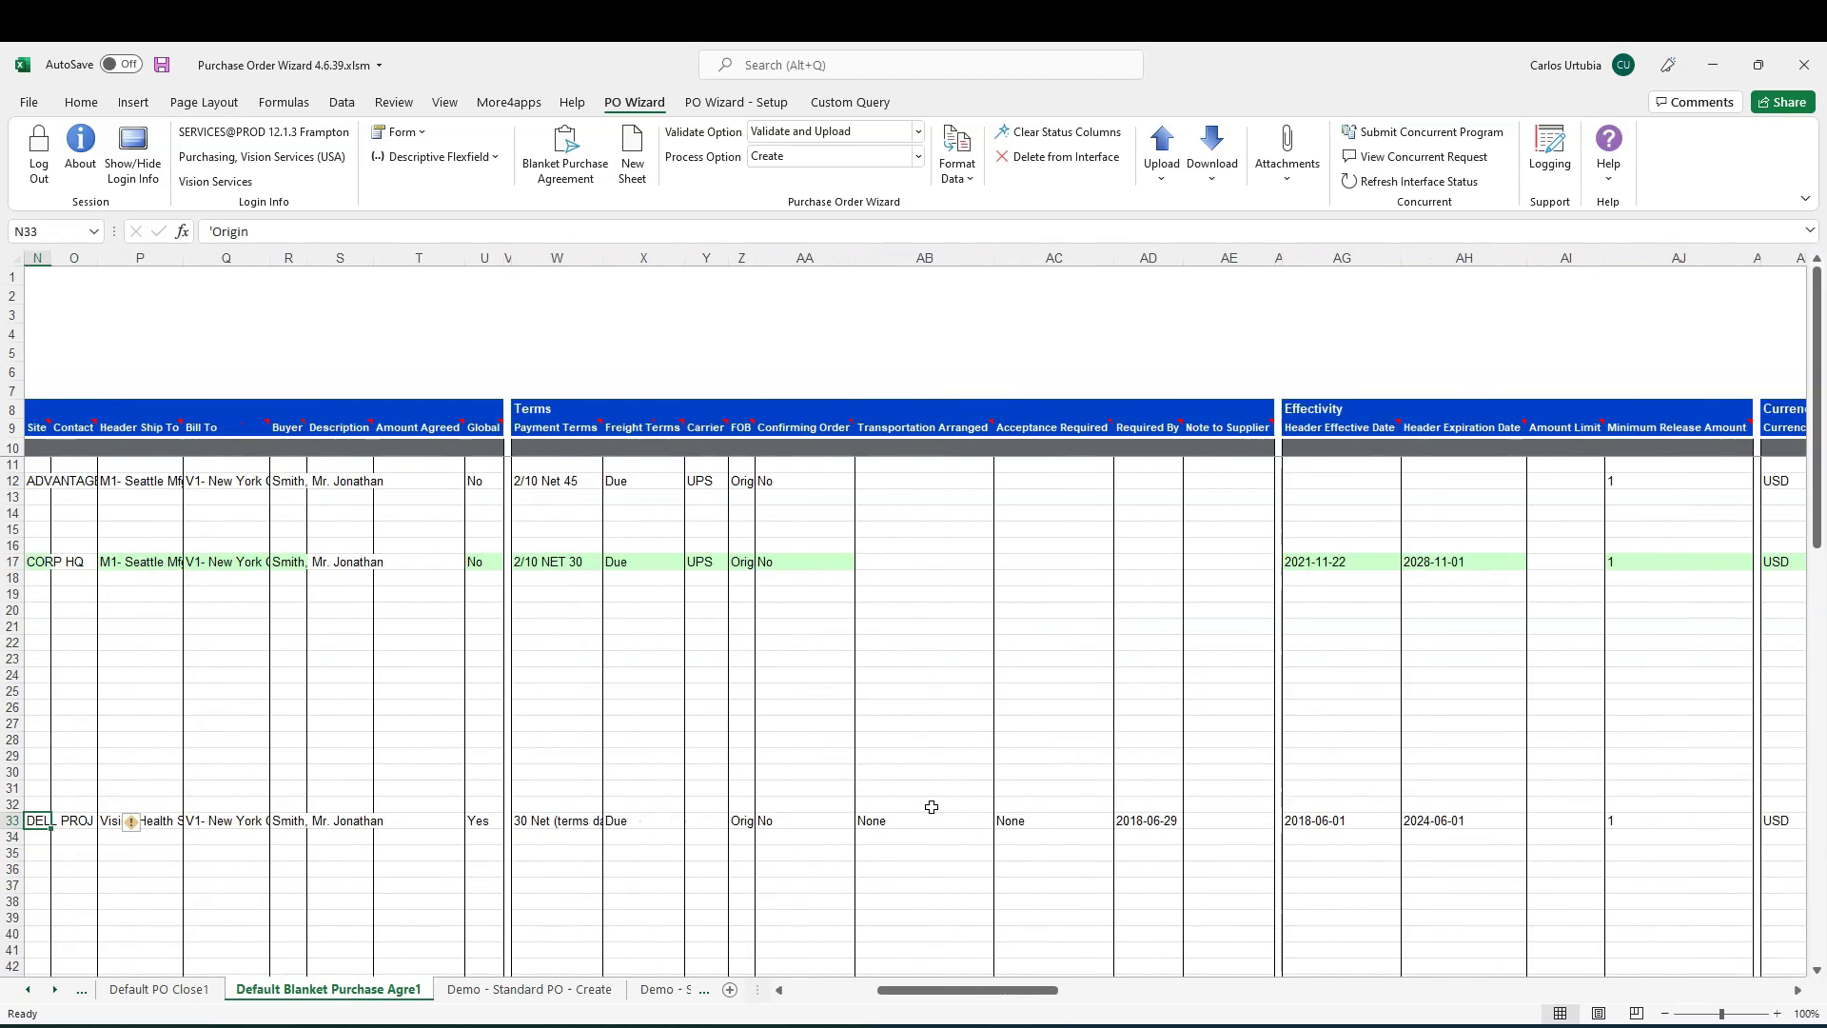
pyautogui.press('Left')
pyautogui.press('Left')
pyautogui.press('Left')
pyautogui.press('Left')
pyautogui.press('Left')
pyautogui.press('Left')
pyautogui.press('Left')
pyautogui.press('Left')
pyautogui.press('Left')
pyautogui.press('Left')
pyautogui.press('Left')
pyautogui.press('Left')
pyautogui.press('Right')
pyautogui.press('Right')
pyautogui.press('Right')
pyautogui.press('Right')
pyautogui.press('Right')
pyautogui.press('Right')
pyautogui.press('Right')
pyautogui.press('Right')
pyautogui.press('Right')
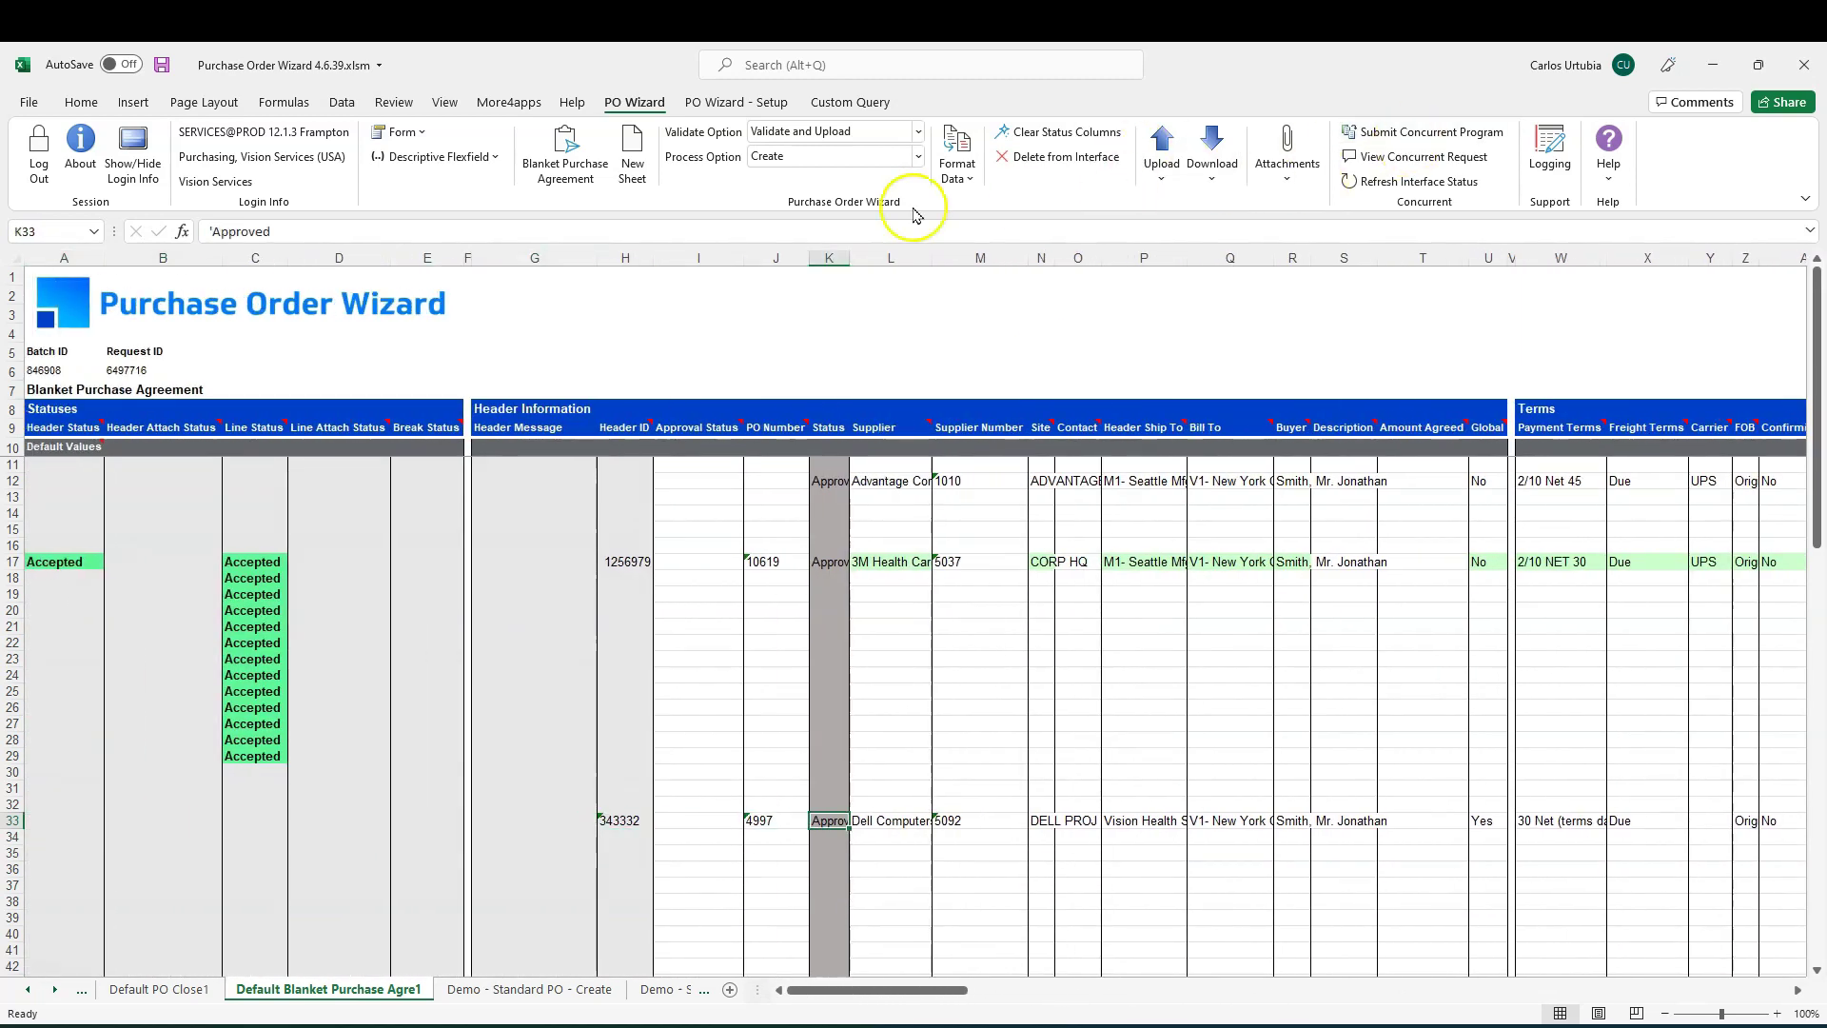
# Clear the header ID, PO number and status of the downloaded agreement in row 33.
pyautogui.click(587, 181)
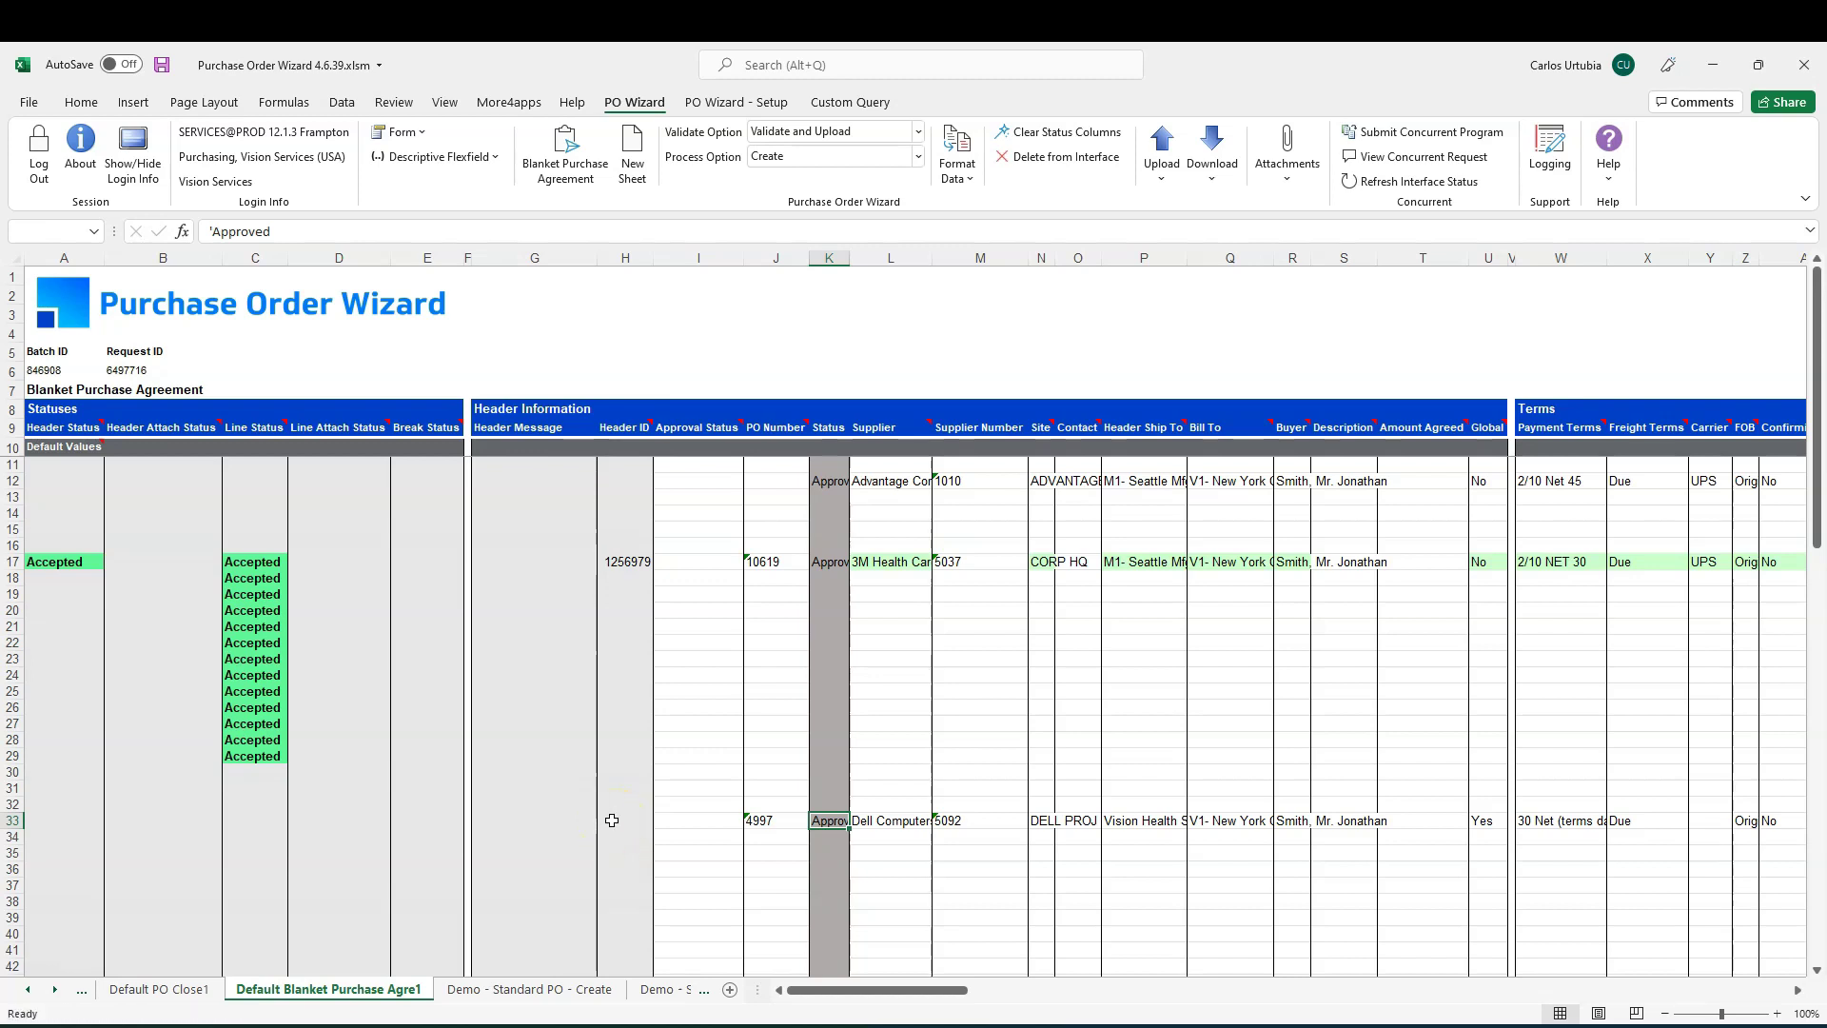
pyautogui.click(774, 820)
pyautogui.press('Delete')
pyautogui.press('Left')
# In row 33's header form, set the supplier to Hardhome GmbH., clear the supplier number and choose site BKL.
pyautogui.doubleClick(715, 820)
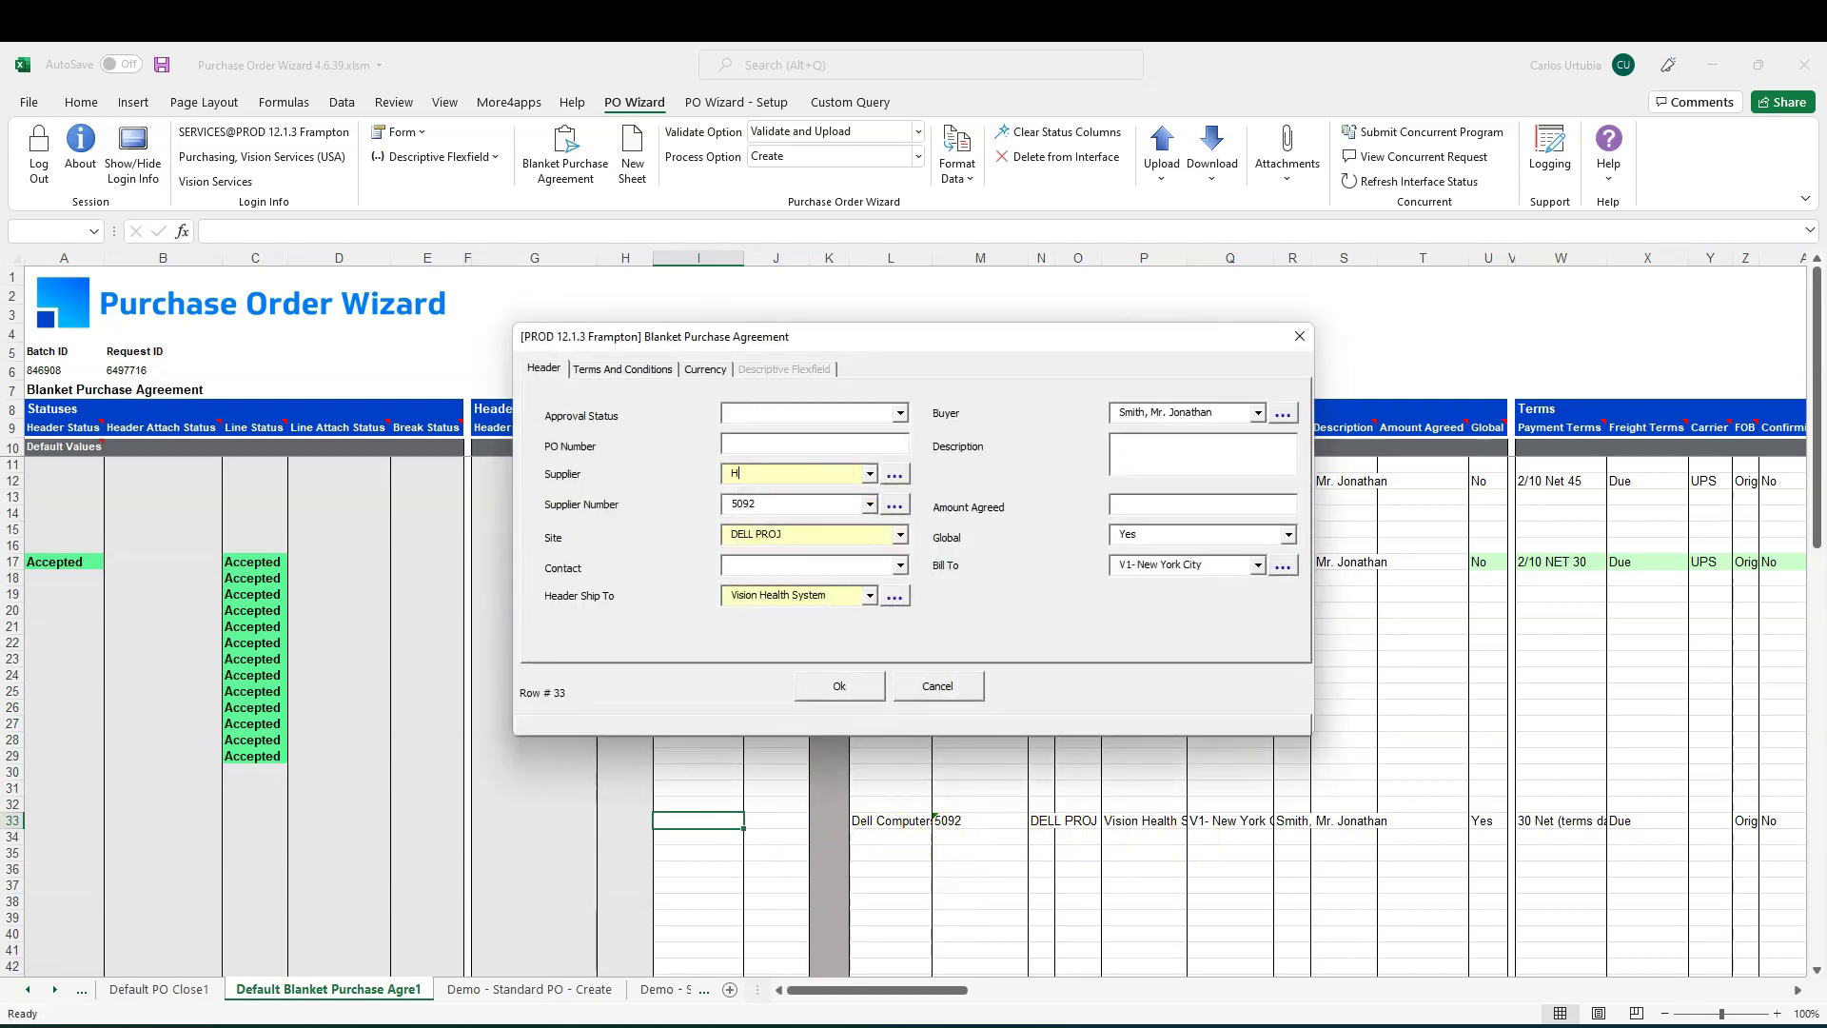
pyautogui.click(869, 473)
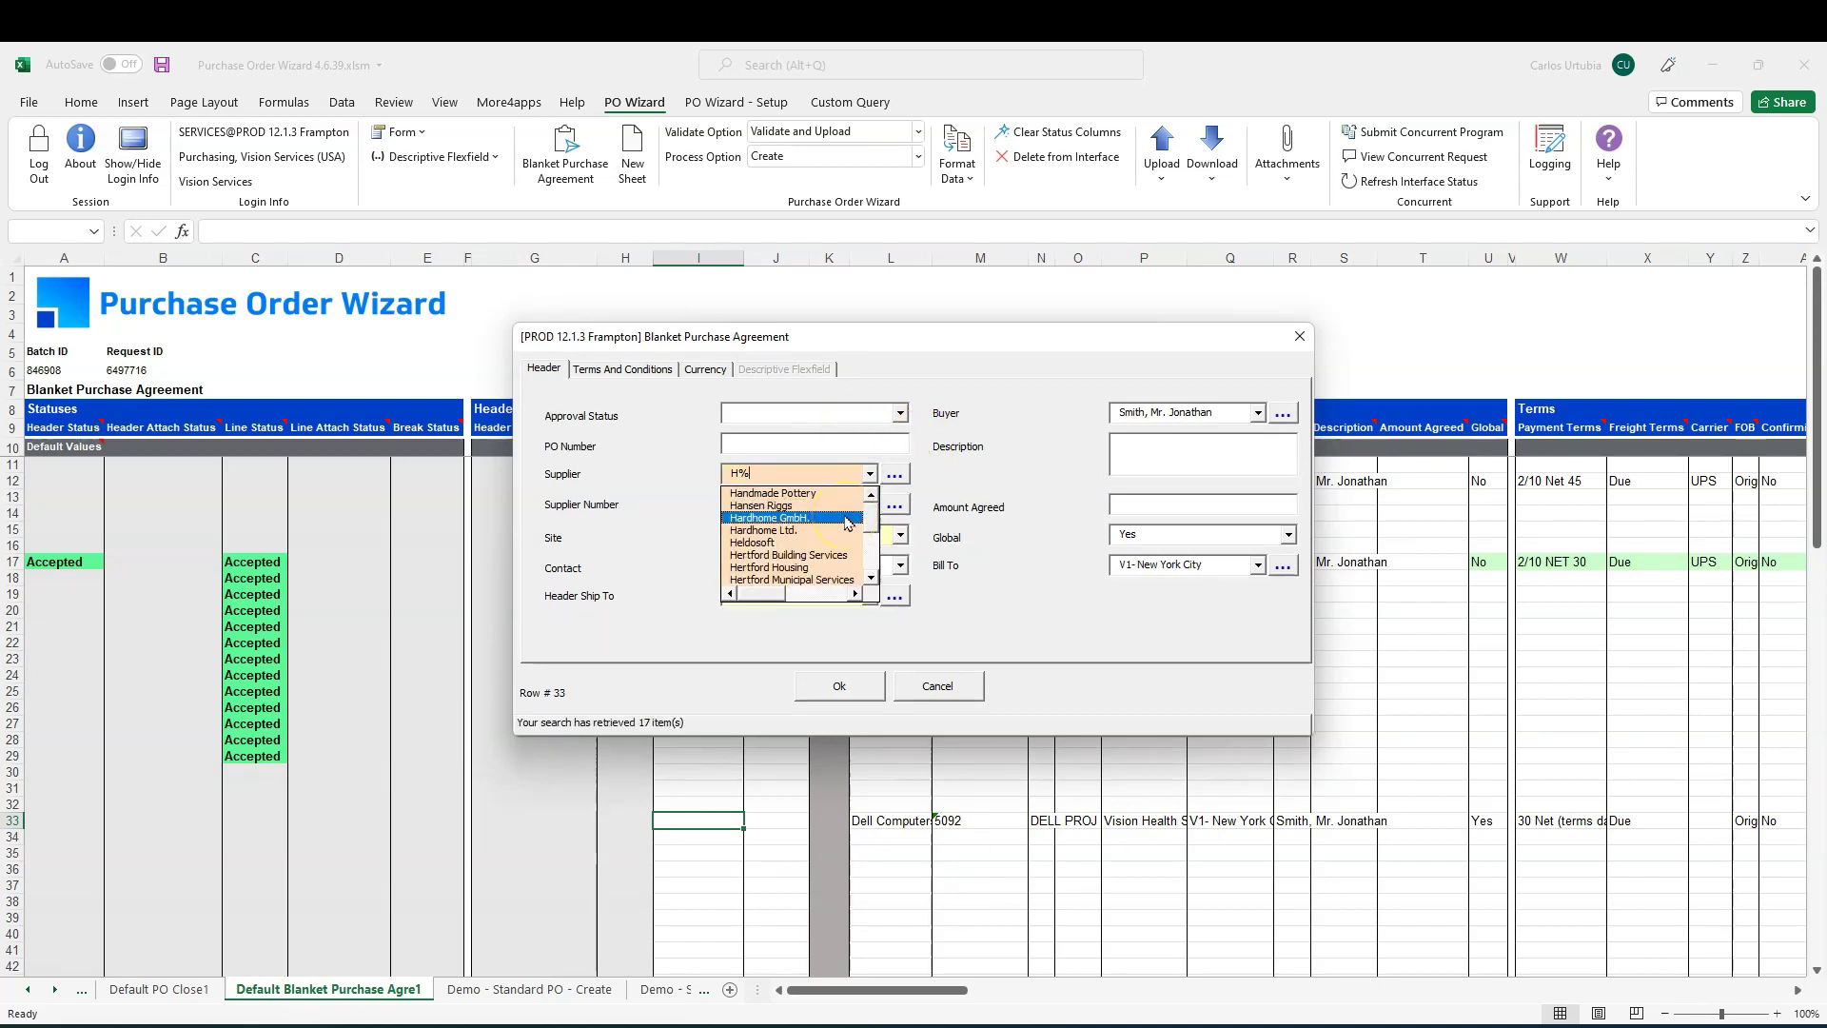
pyautogui.click(848, 520)
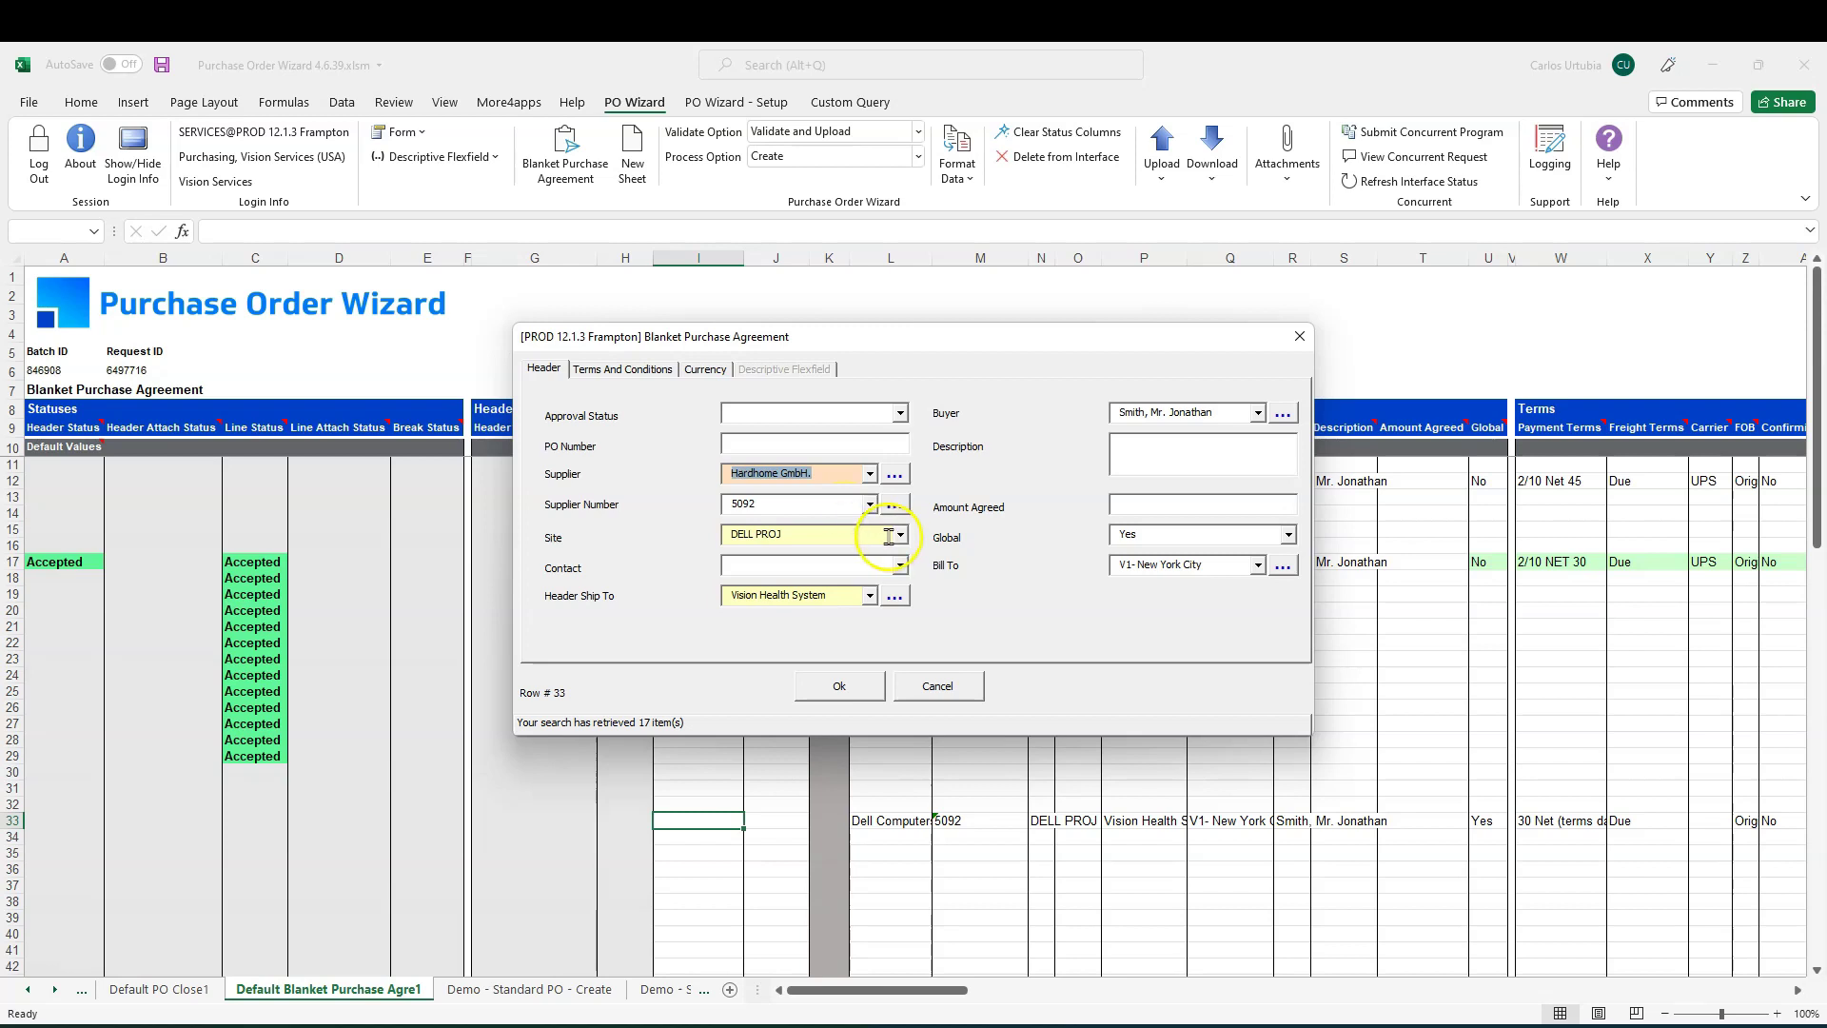
pyautogui.click(812, 505)
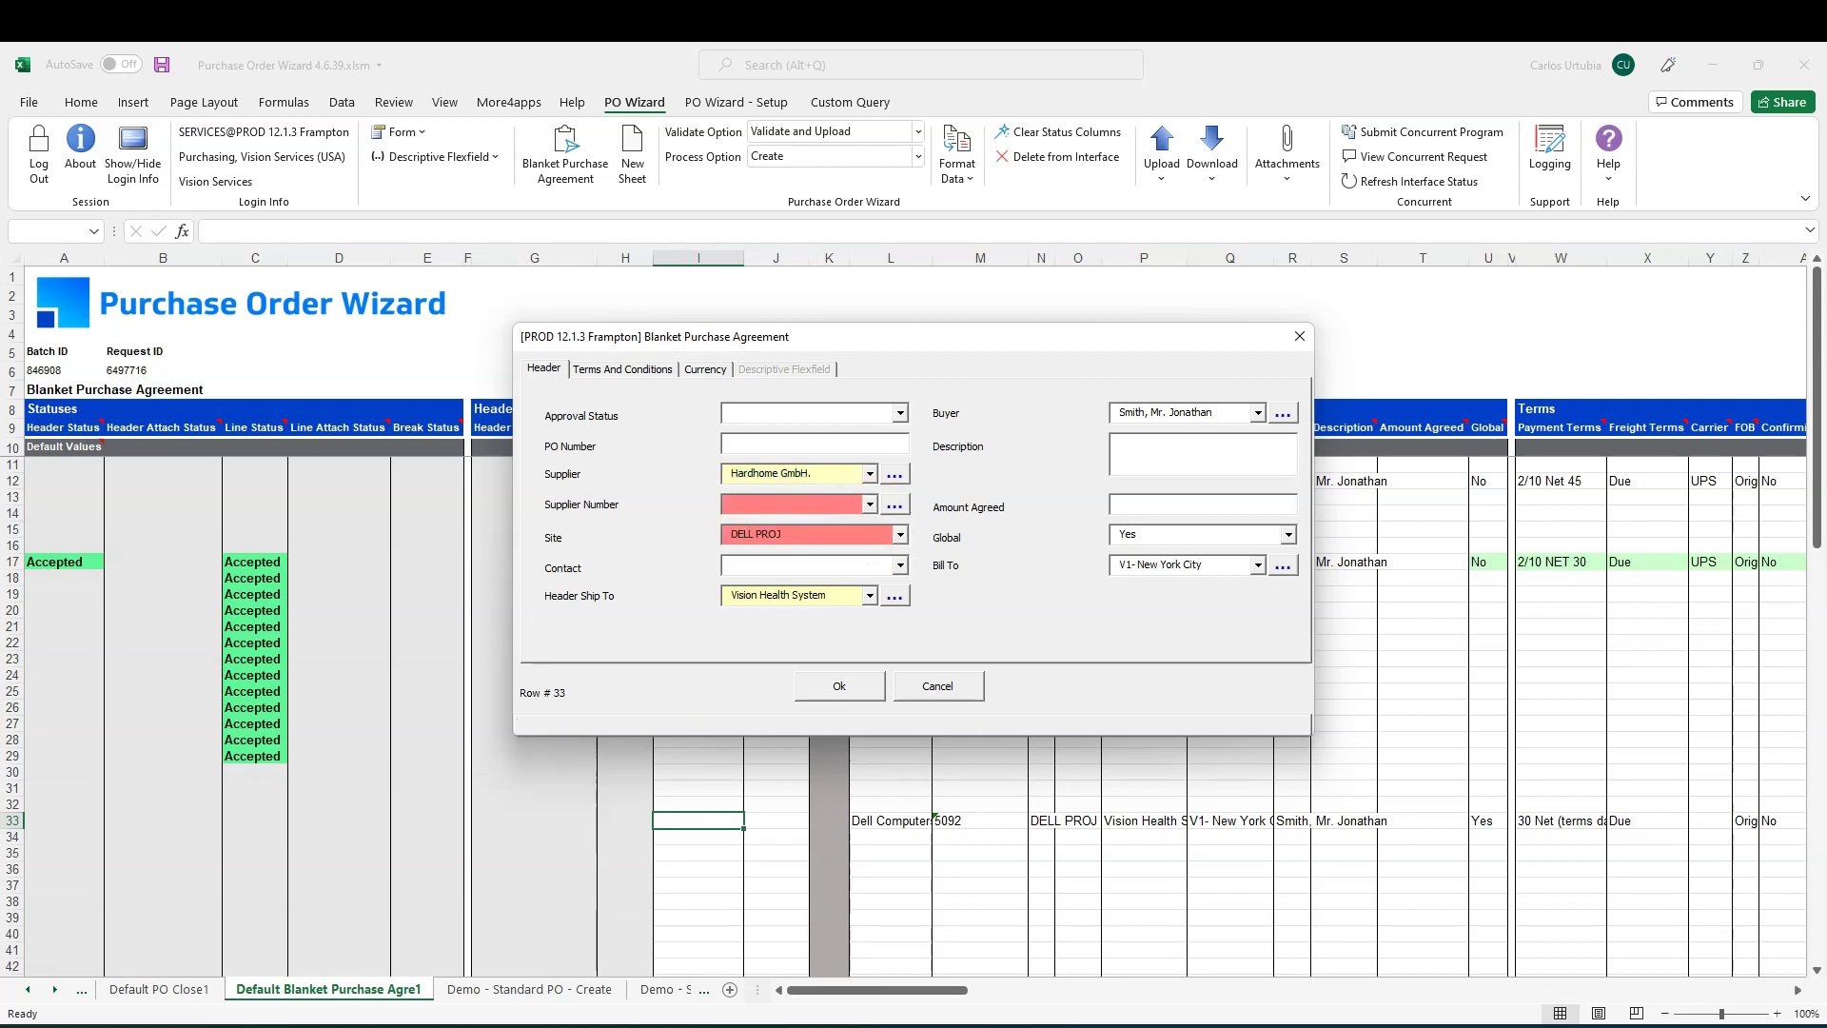
pyautogui.click(899, 535)
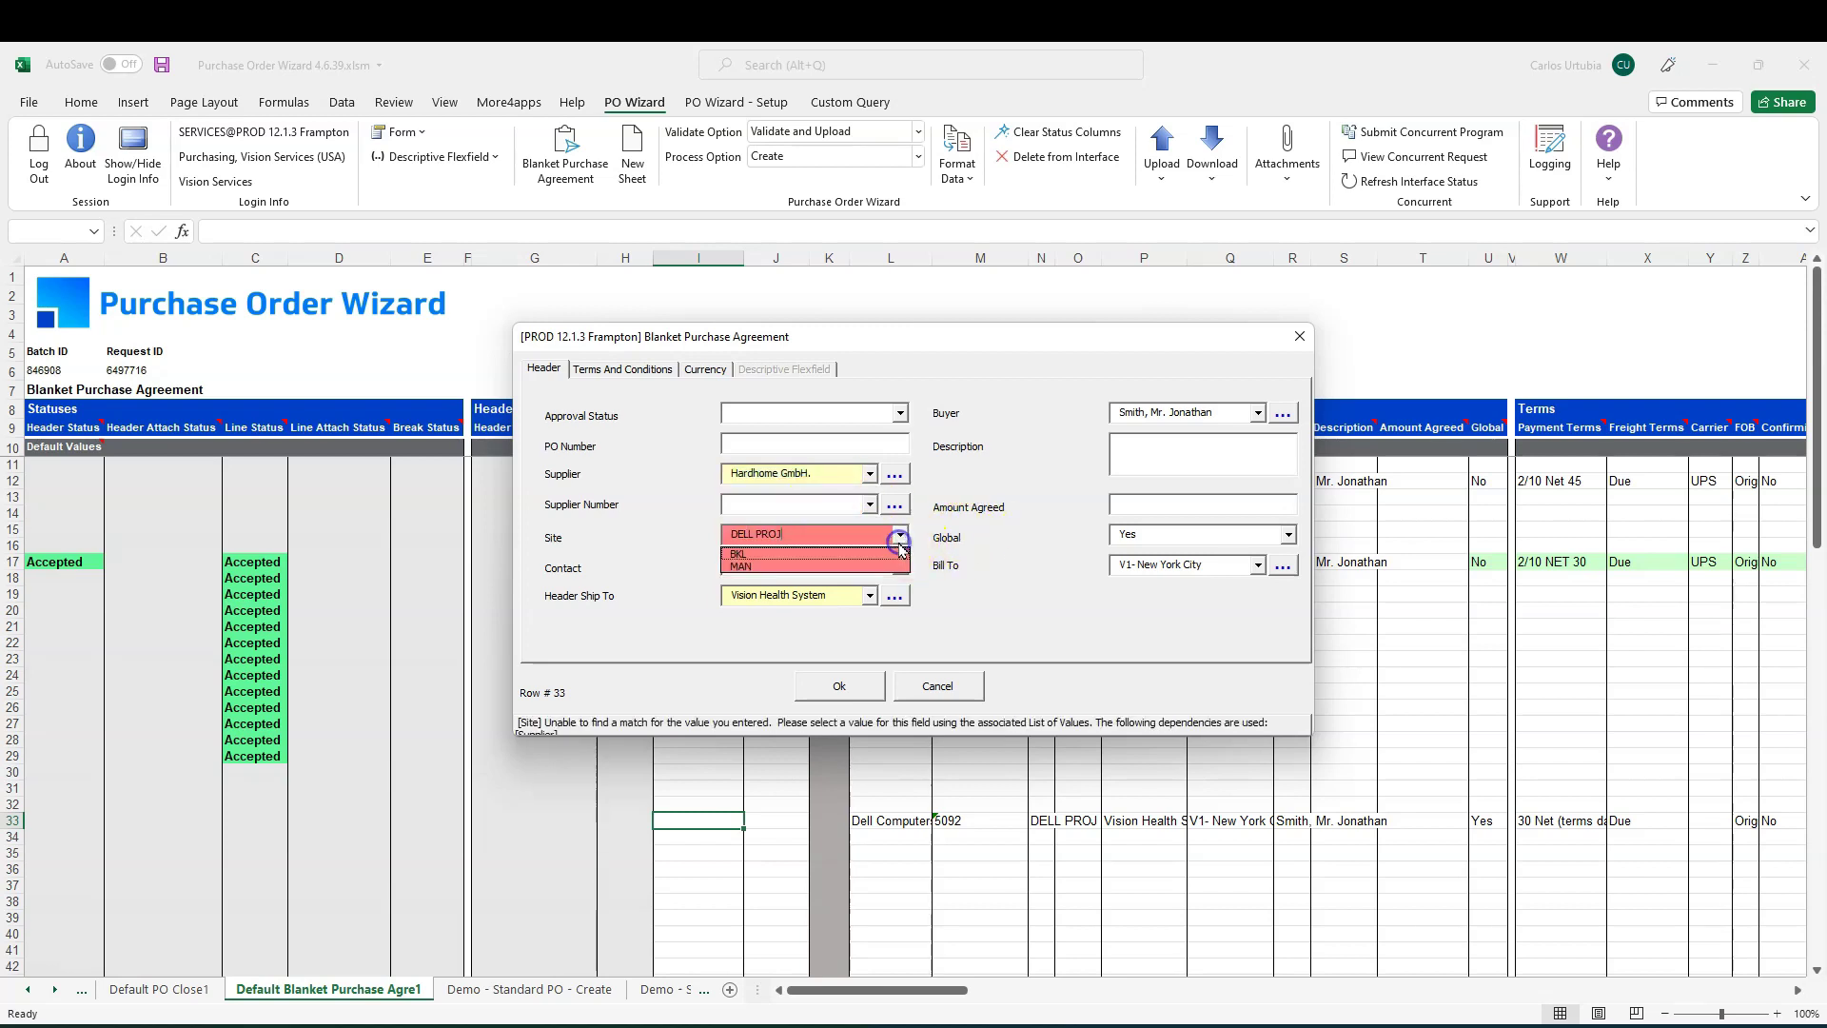
pyautogui.click(835, 554)
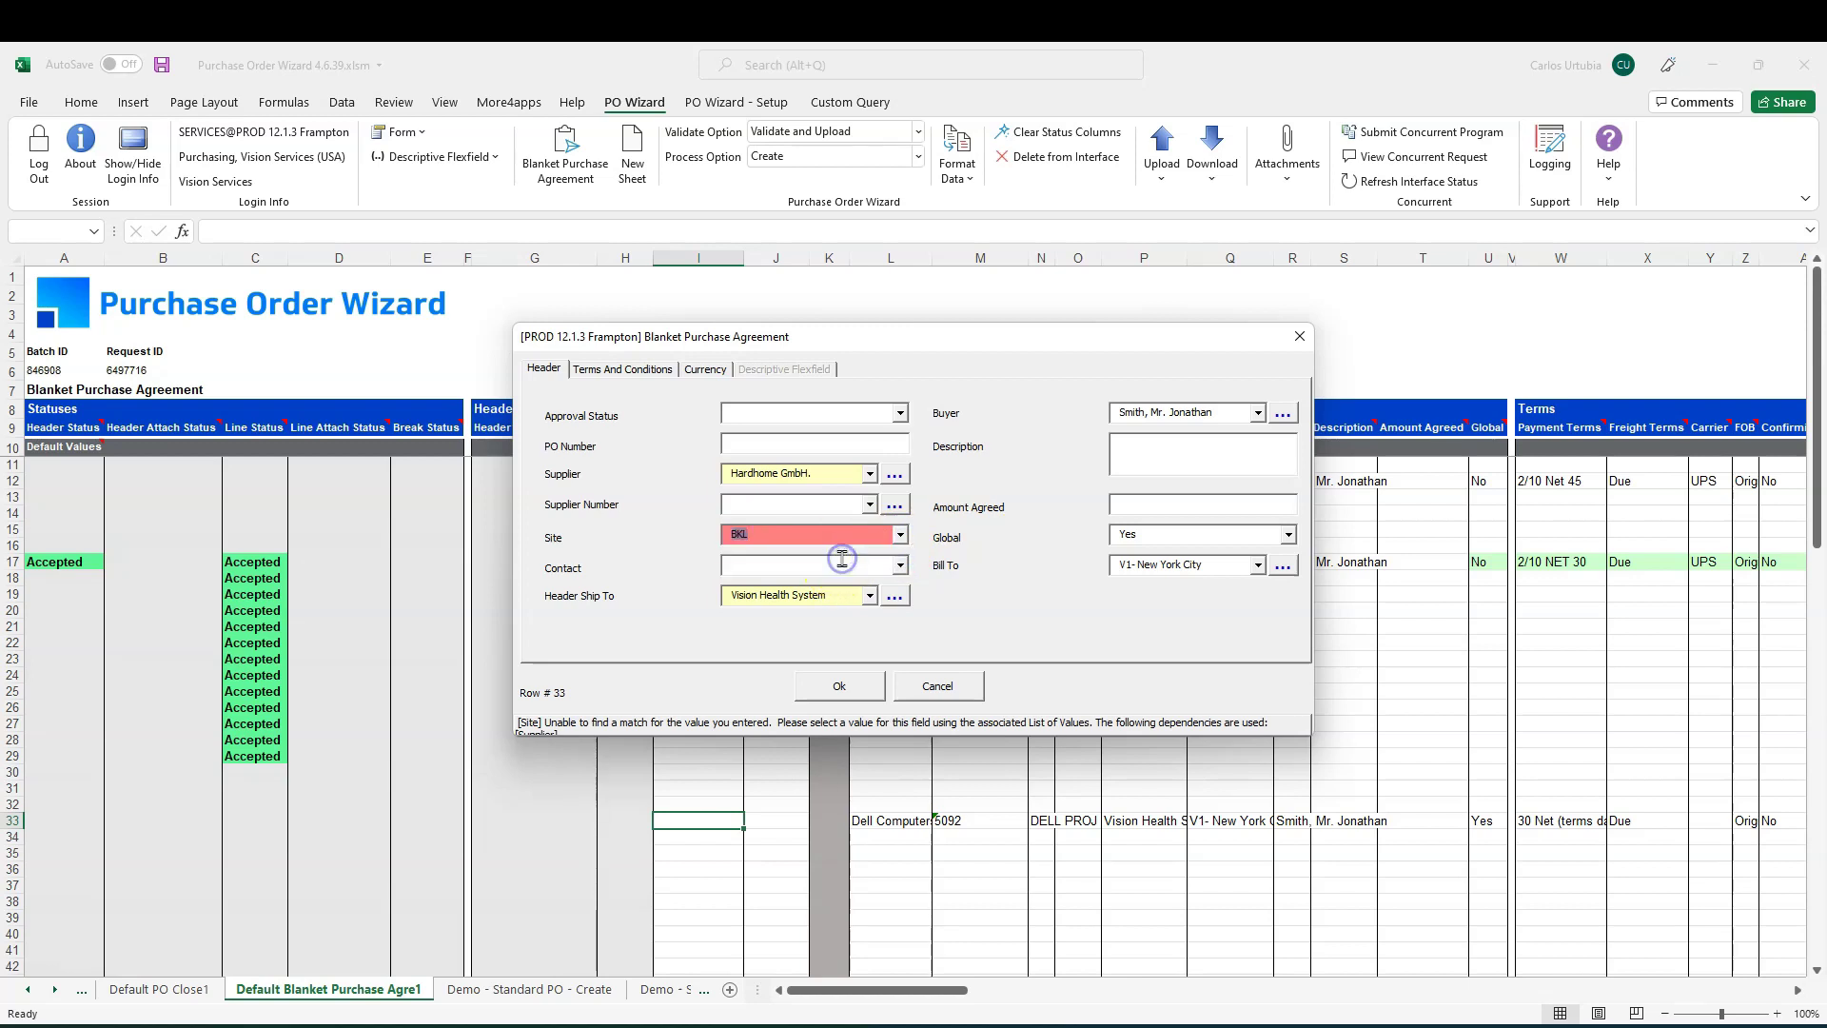
pyautogui.click(869, 700)
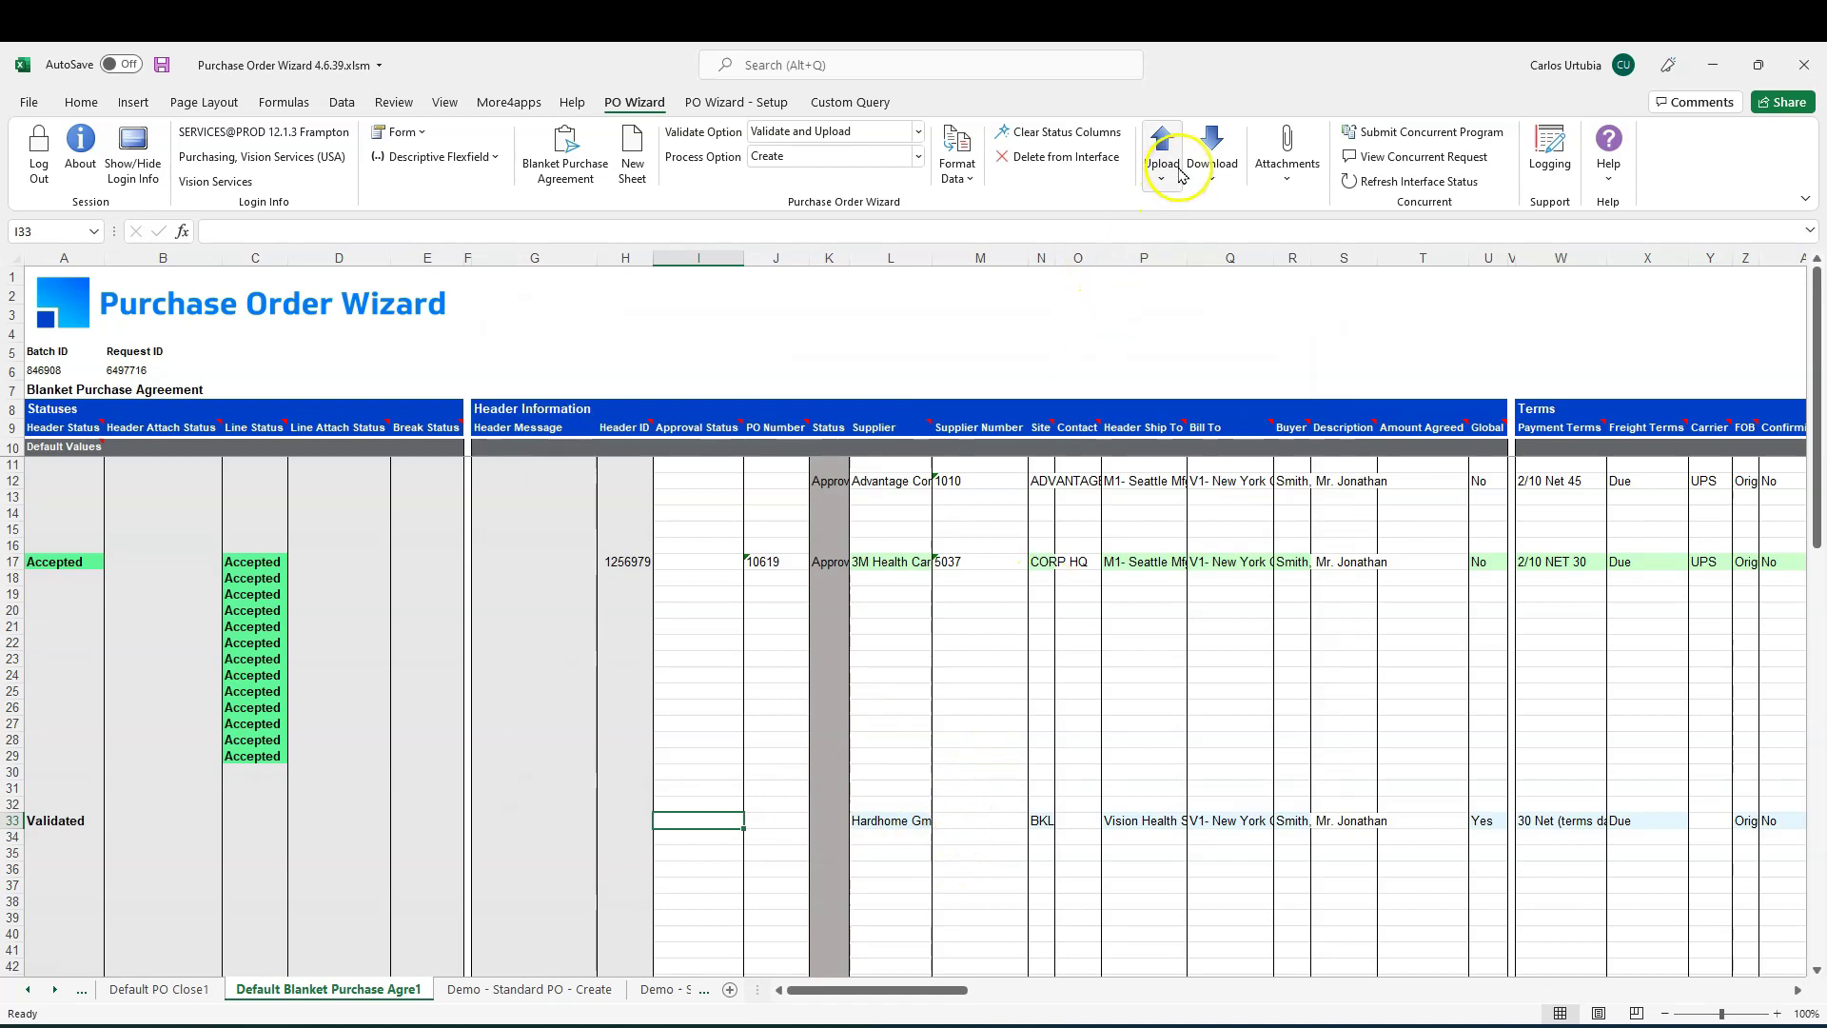
# Upload only the selected blanket agreement and close the processing log.
pyautogui.click(1160, 177)
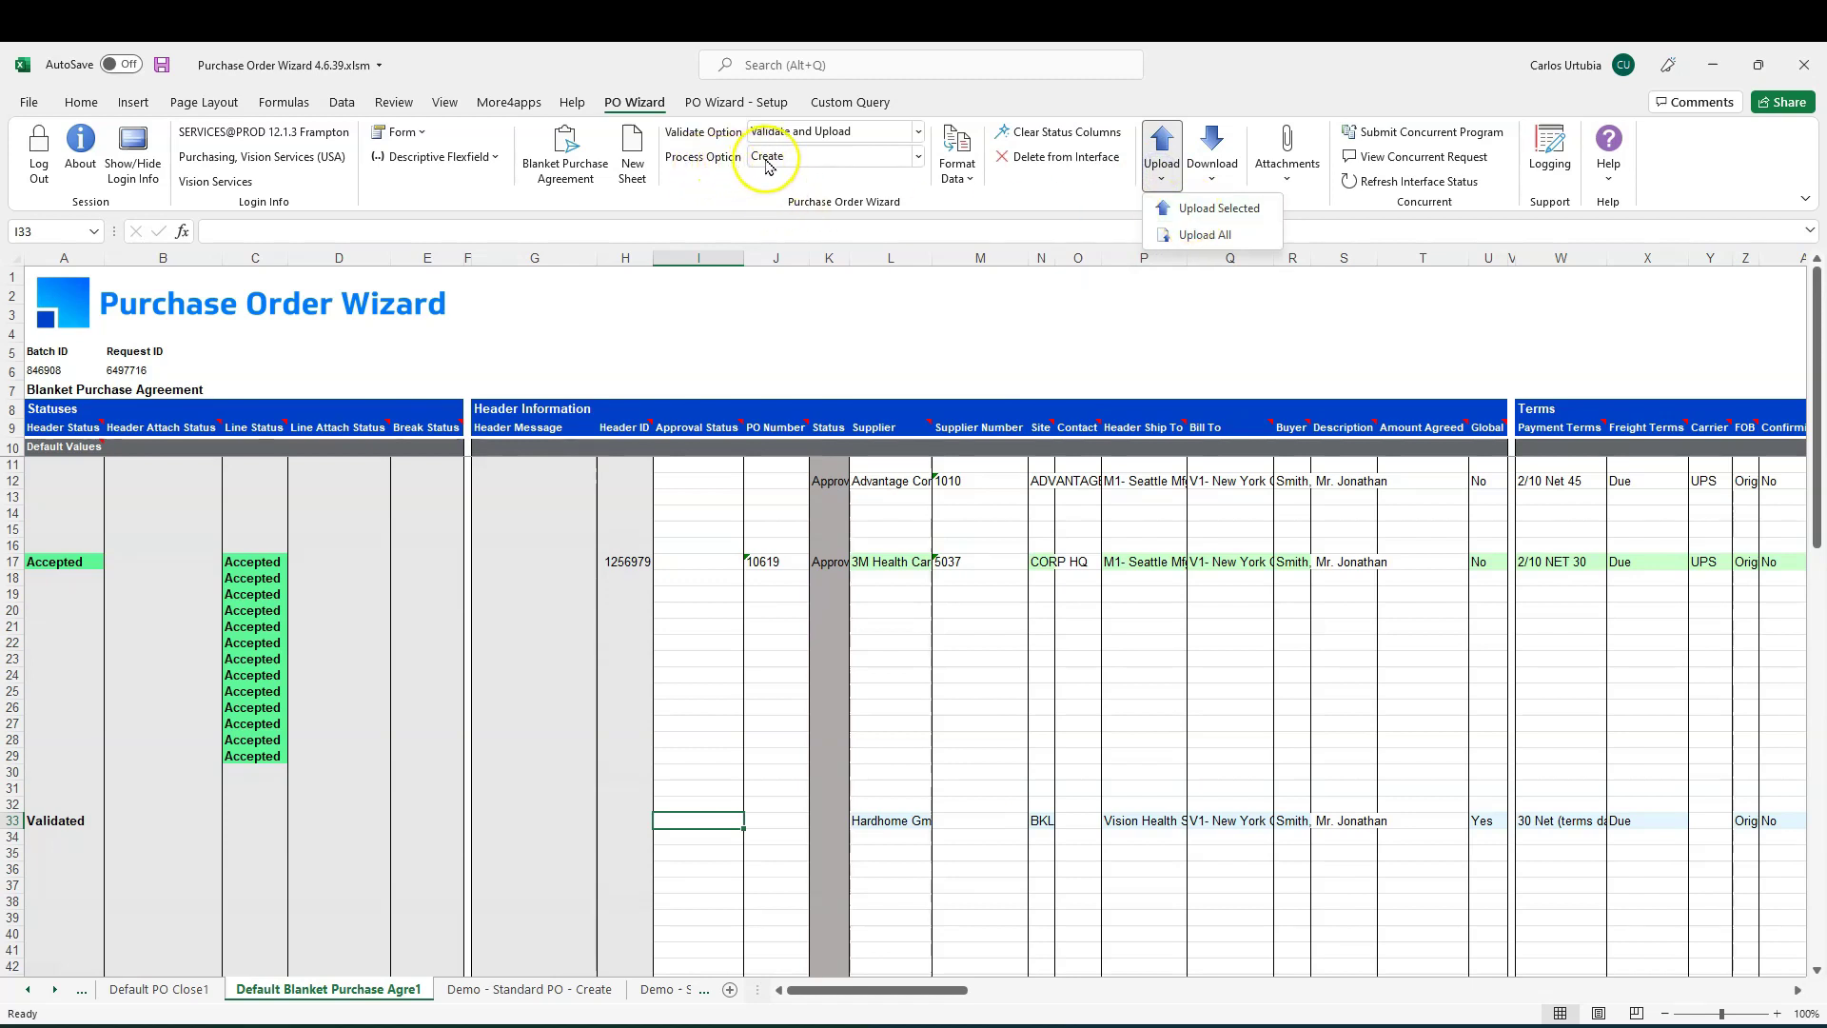
pyautogui.click(1214, 207)
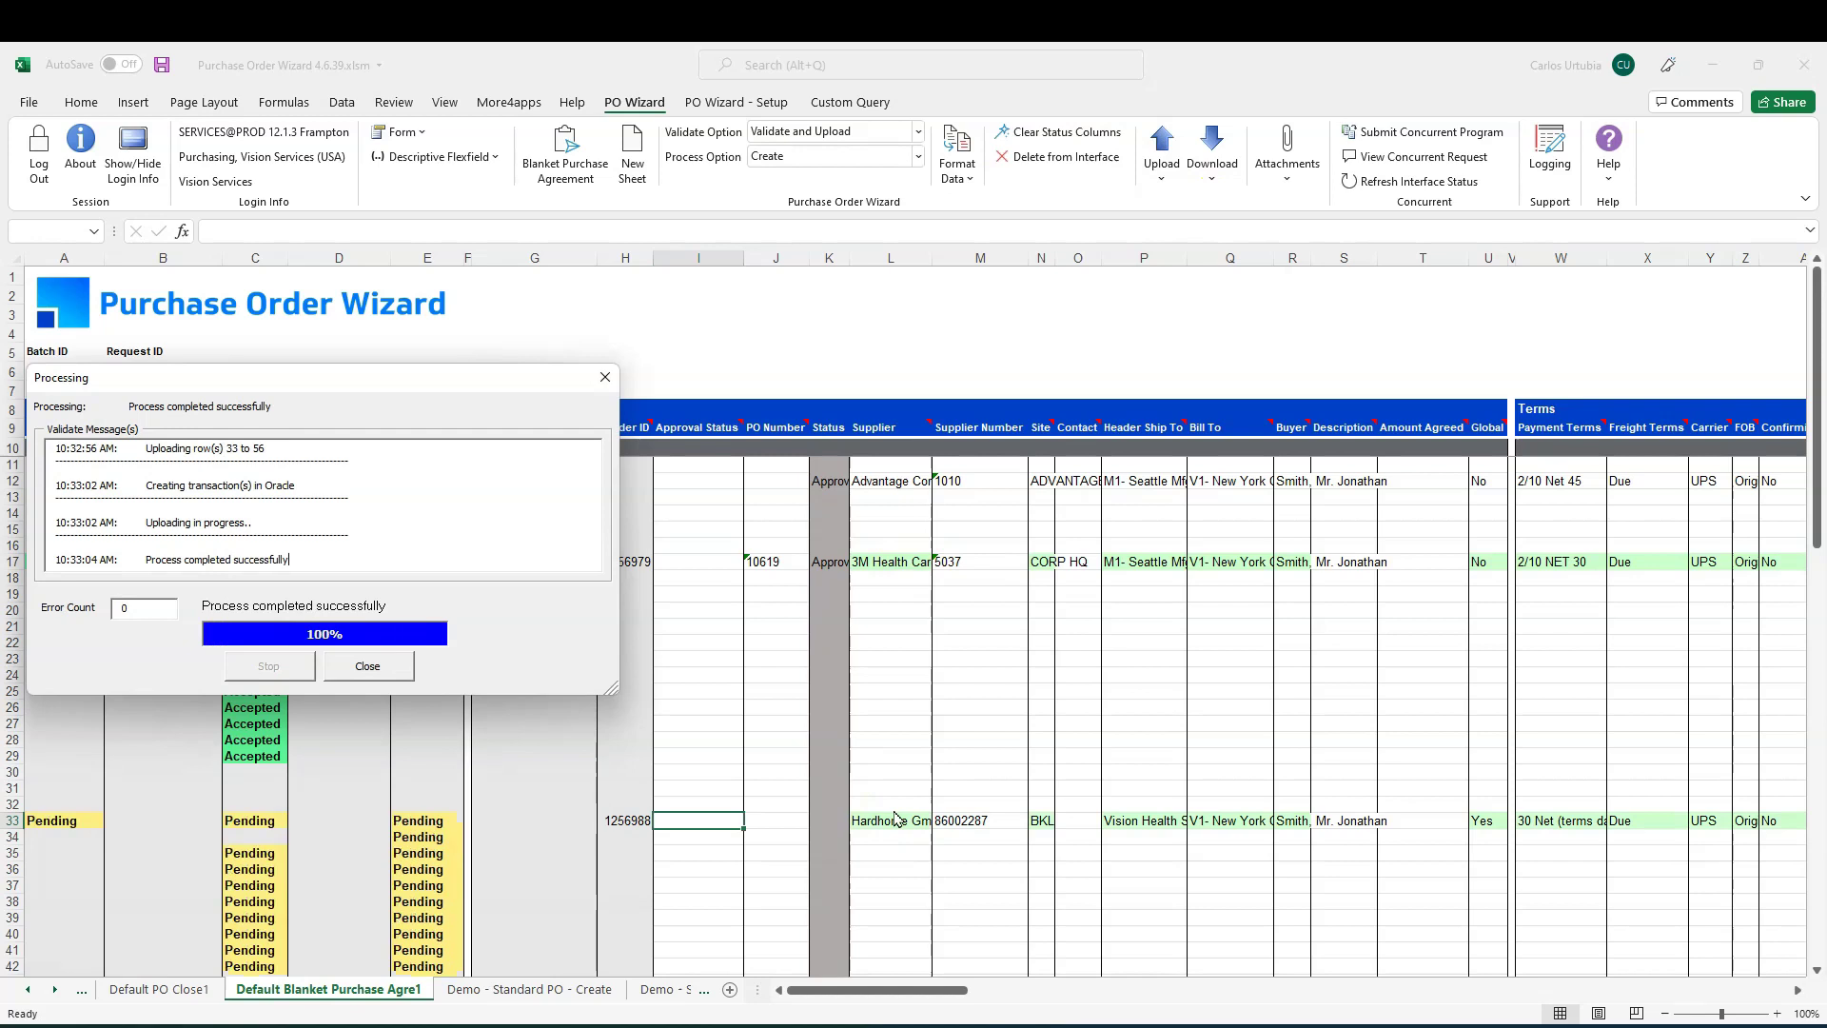
pyautogui.click(365, 665)
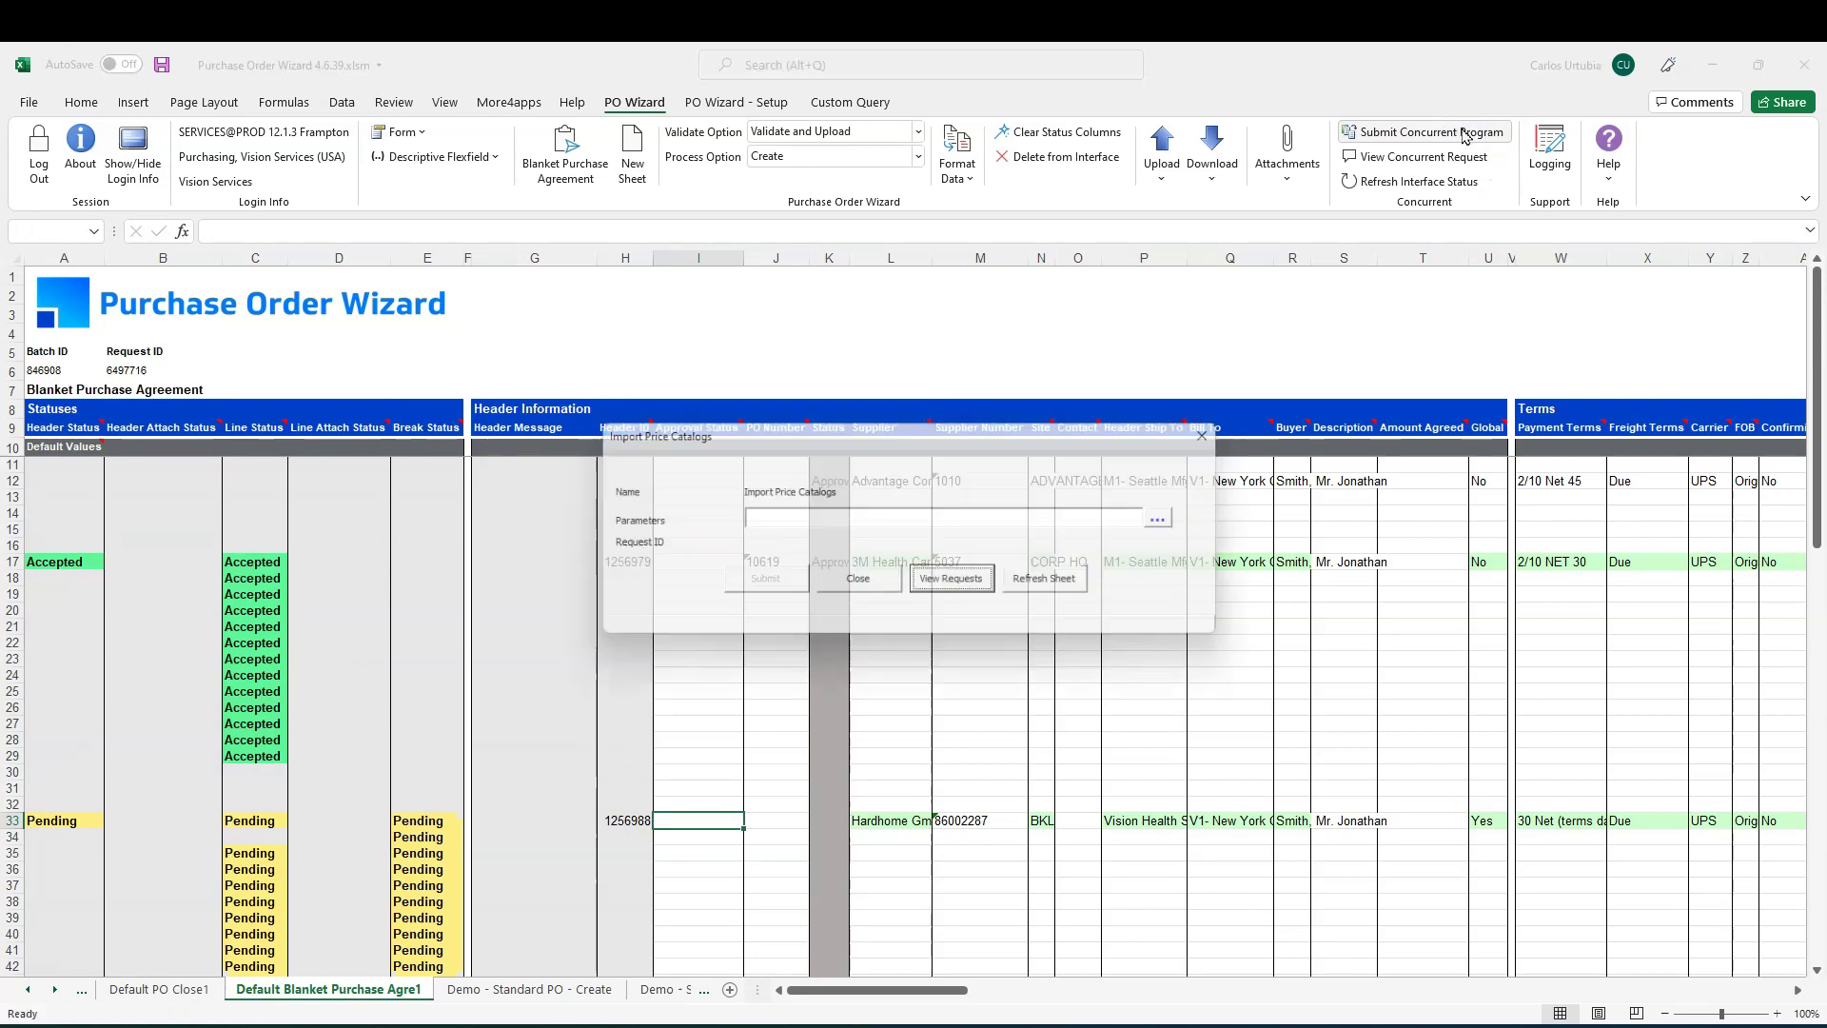
# Confirm the Import Price Catalogs parameters with type Blanket and status APPROVED, and submit the concurrent program.
pyautogui.click(1178, 523)
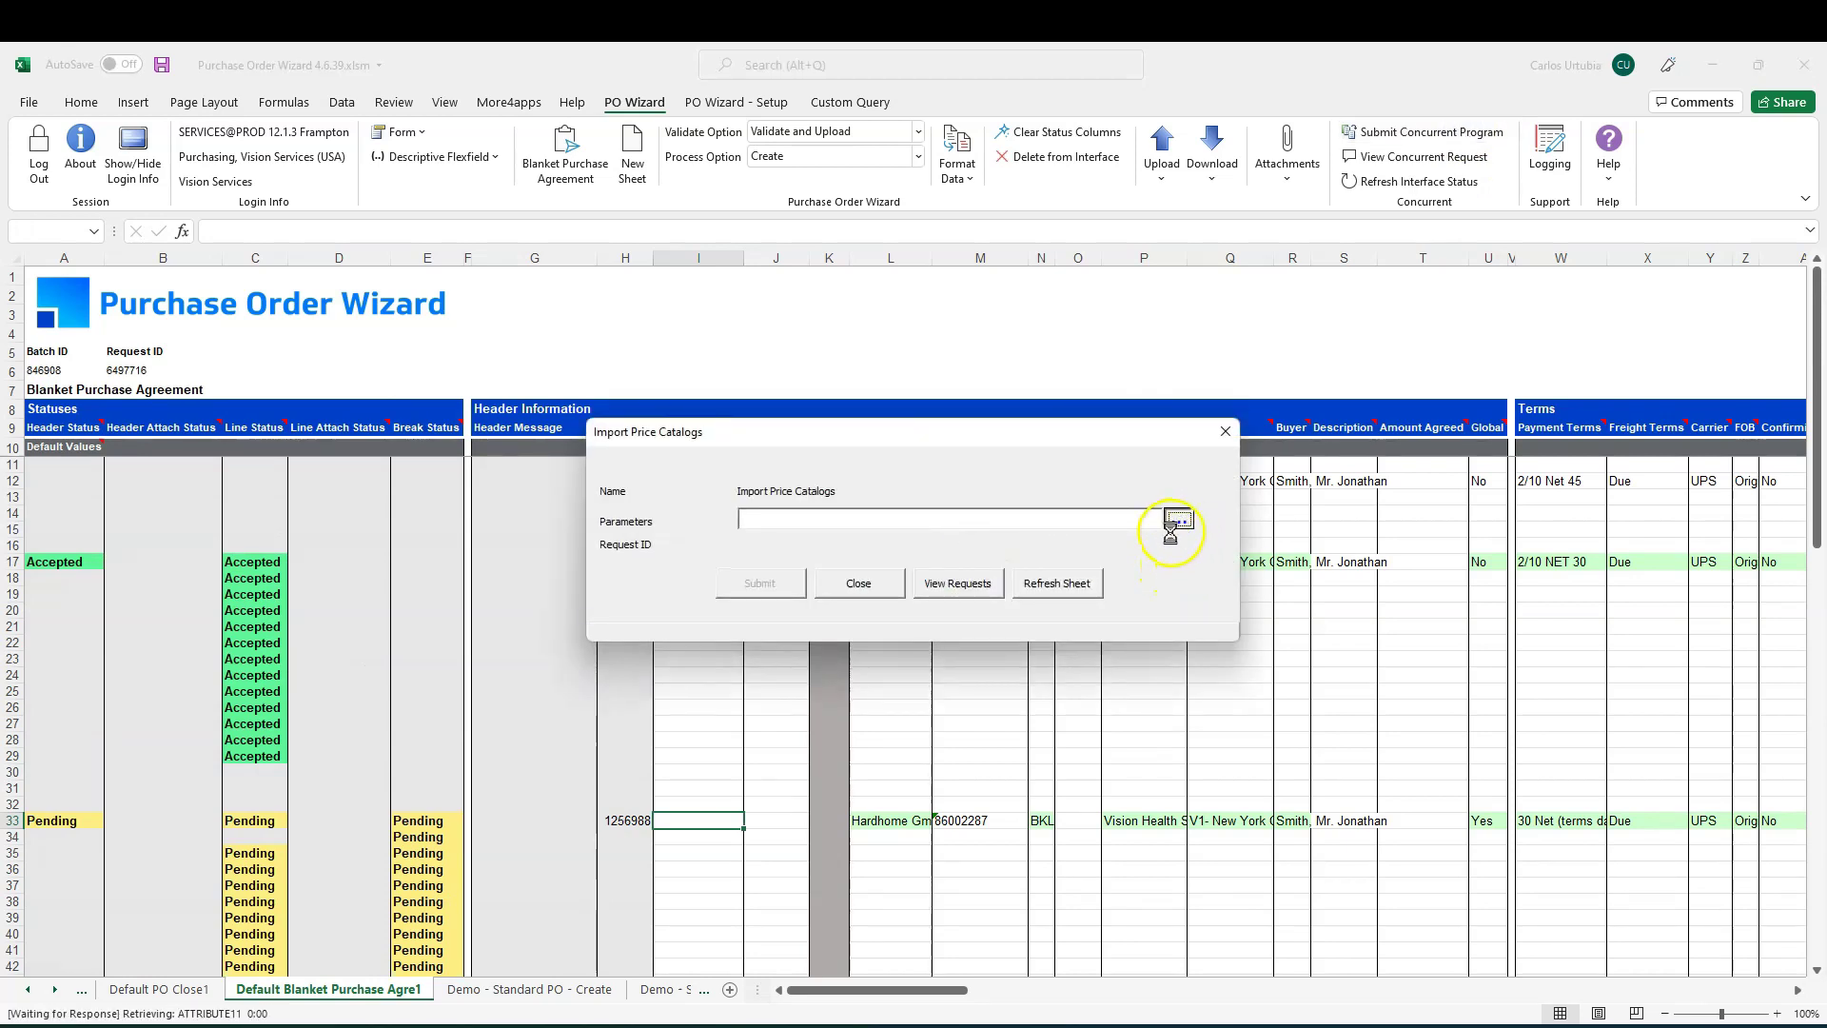
pyautogui.click(861, 723)
pyautogui.click(760, 582)
# View the submitted concurrent requests, refresh the sheet's interface statuses and close the Import Price Catalogs dialog.
pyautogui.click(946, 607)
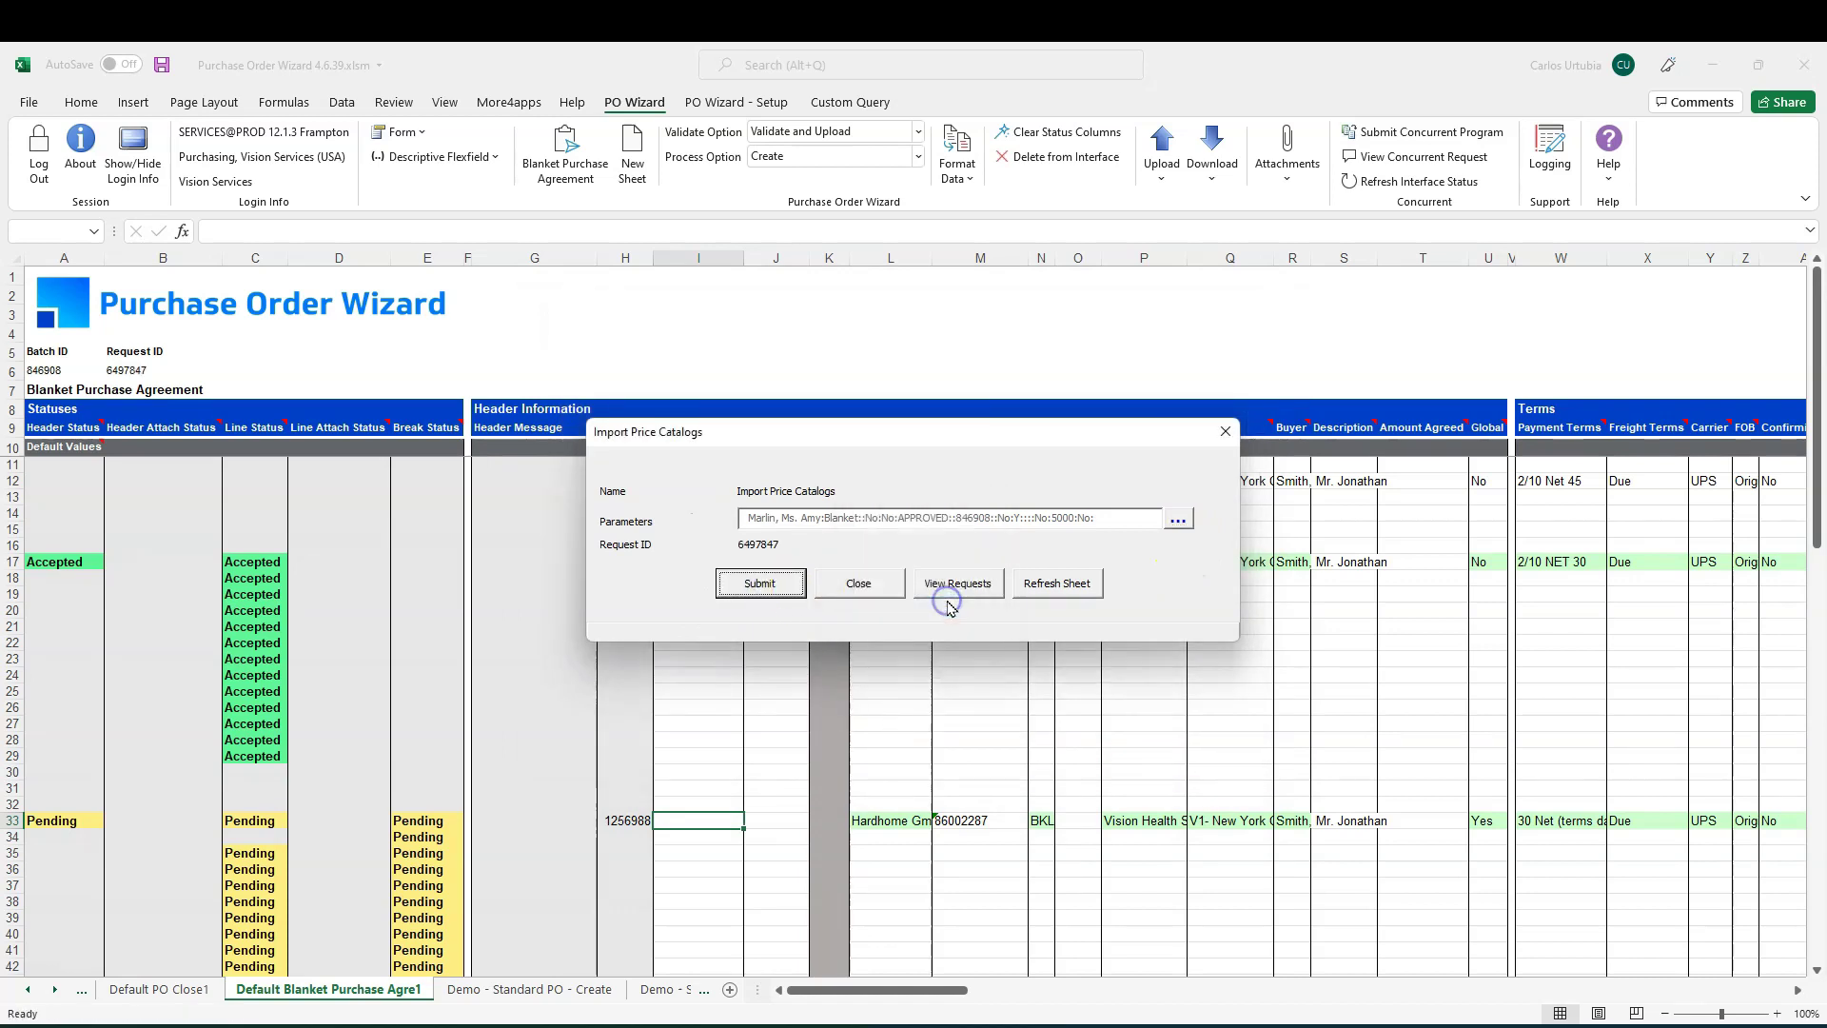
pyautogui.click(967, 595)
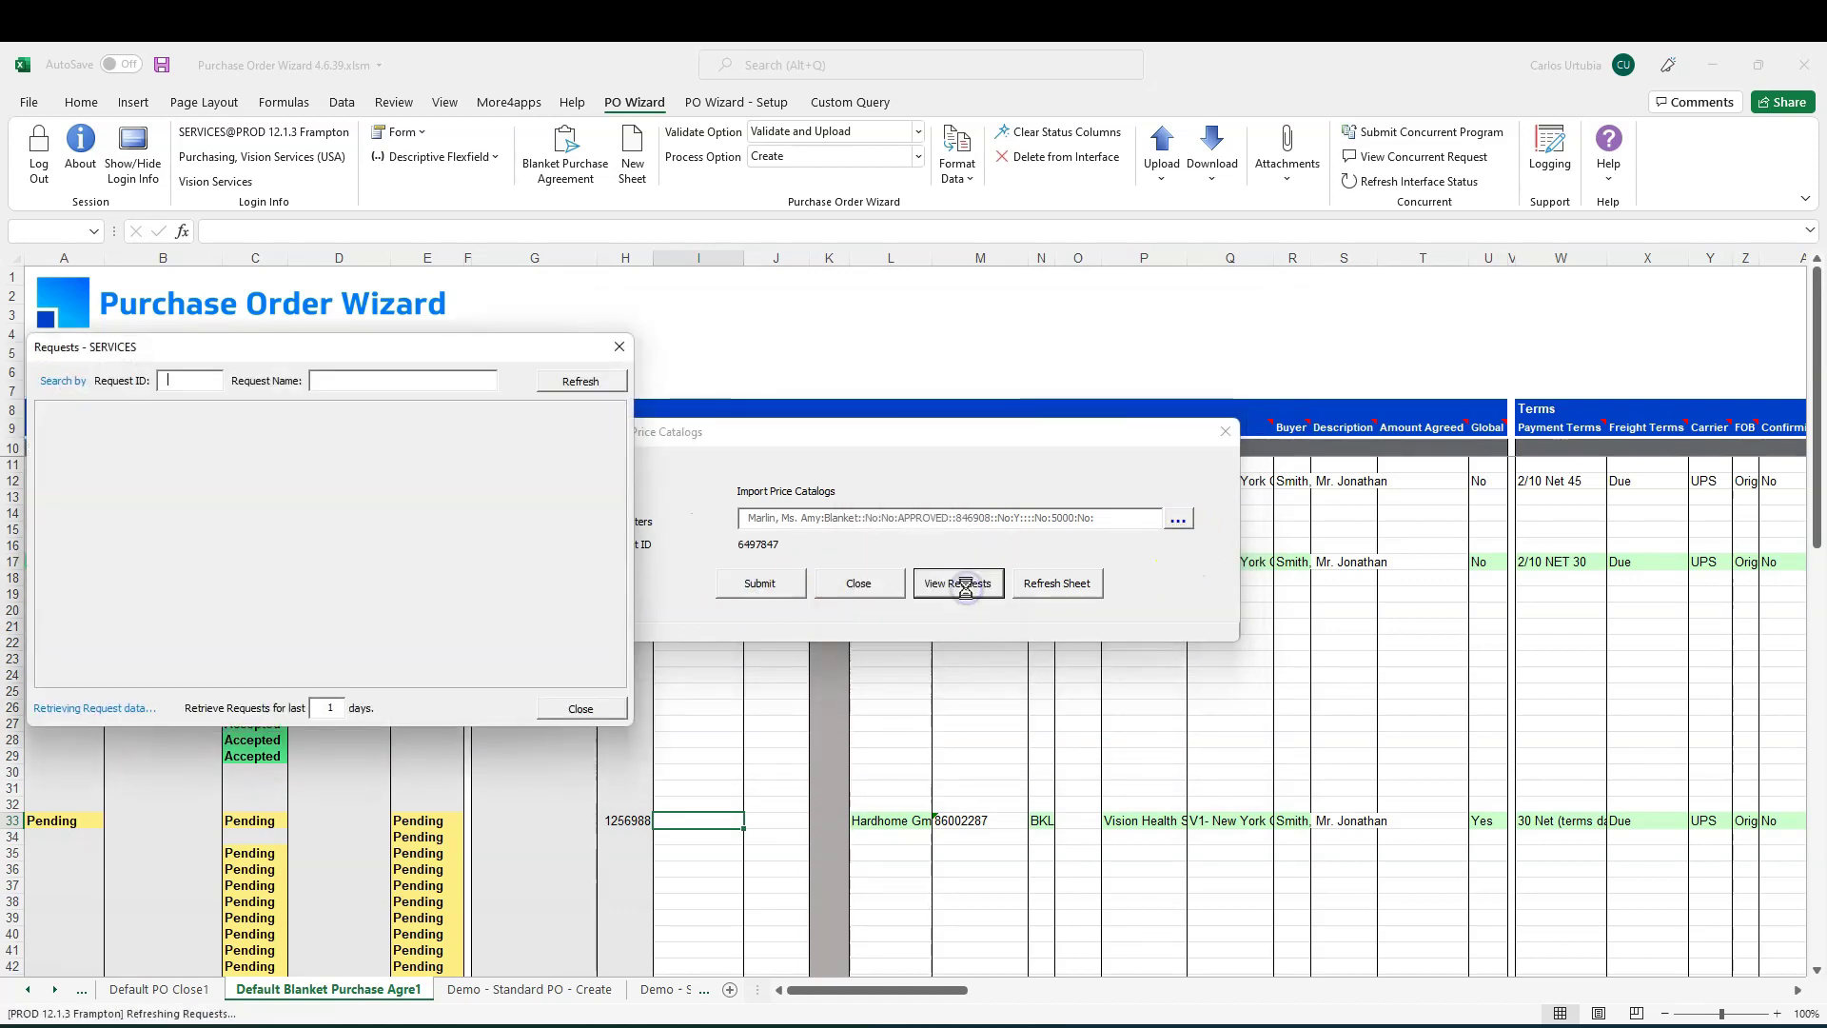
pyautogui.click(620, 346)
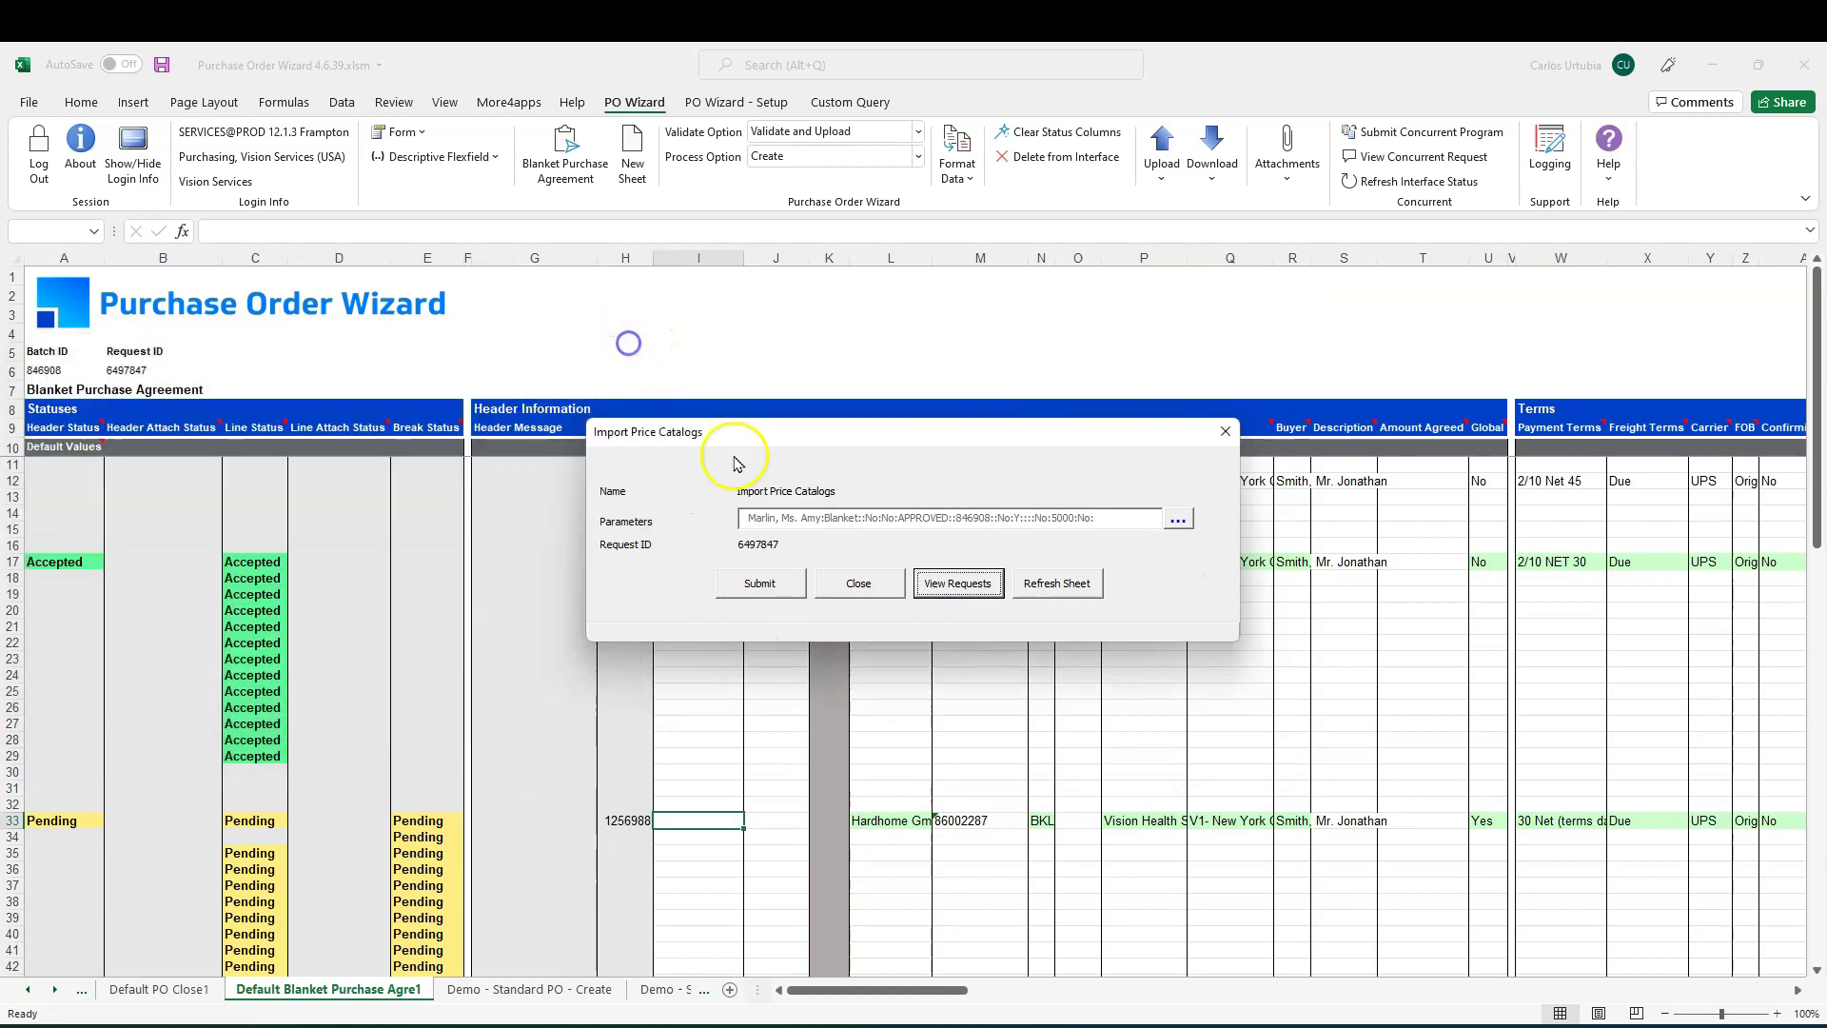
pyautogui.click(1072, 589)
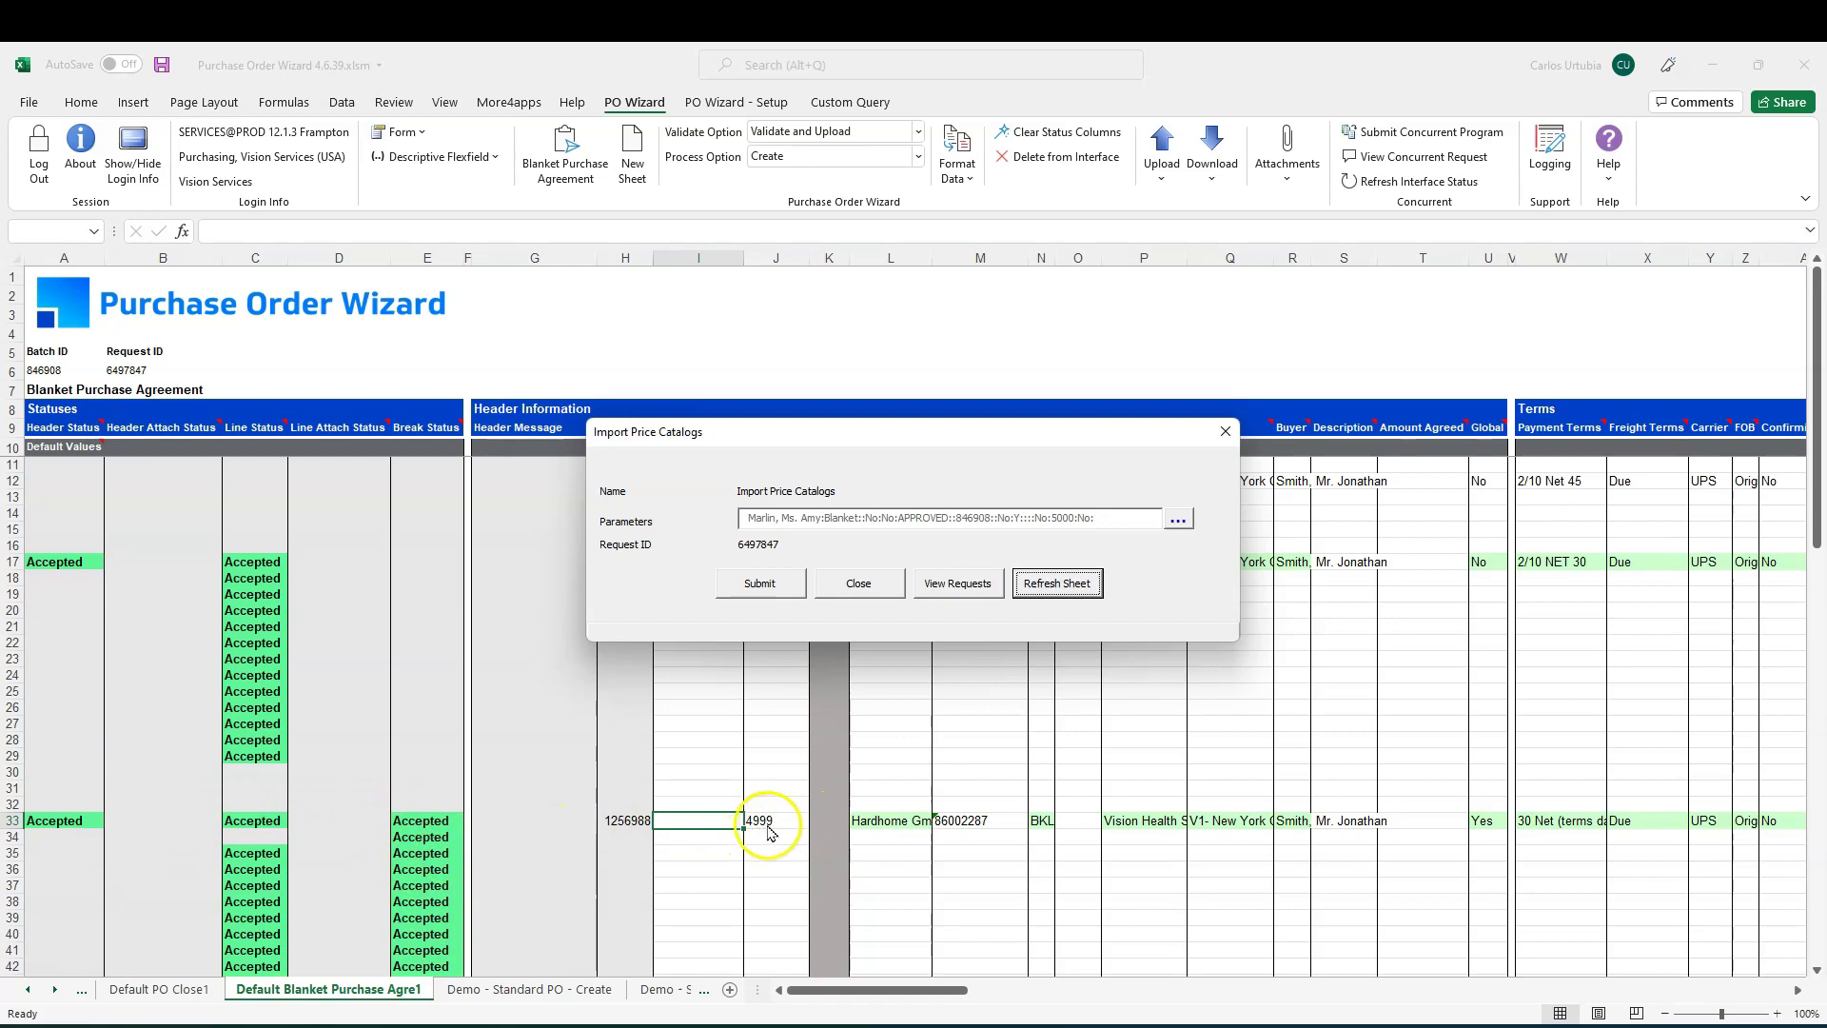
pyautogui.click(856, 585)
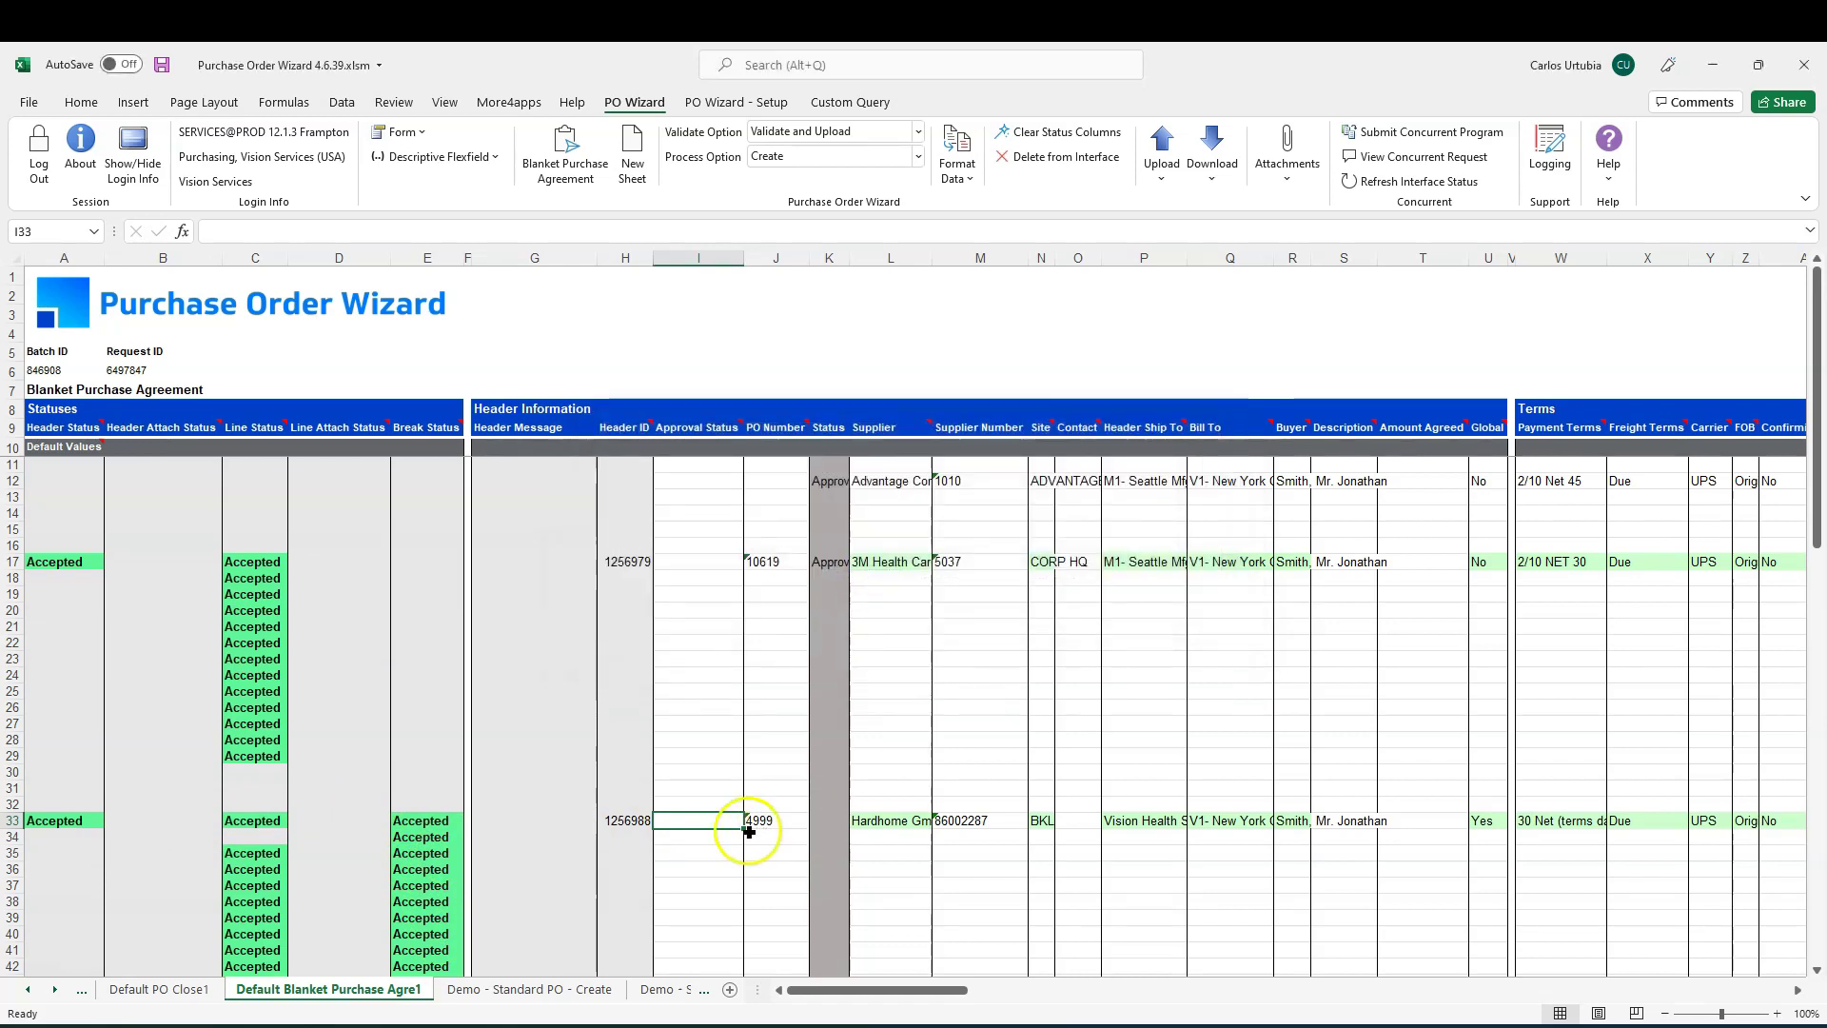
# Create a new worksheet in PO Close mode.
pyautogui.click(557, 167)
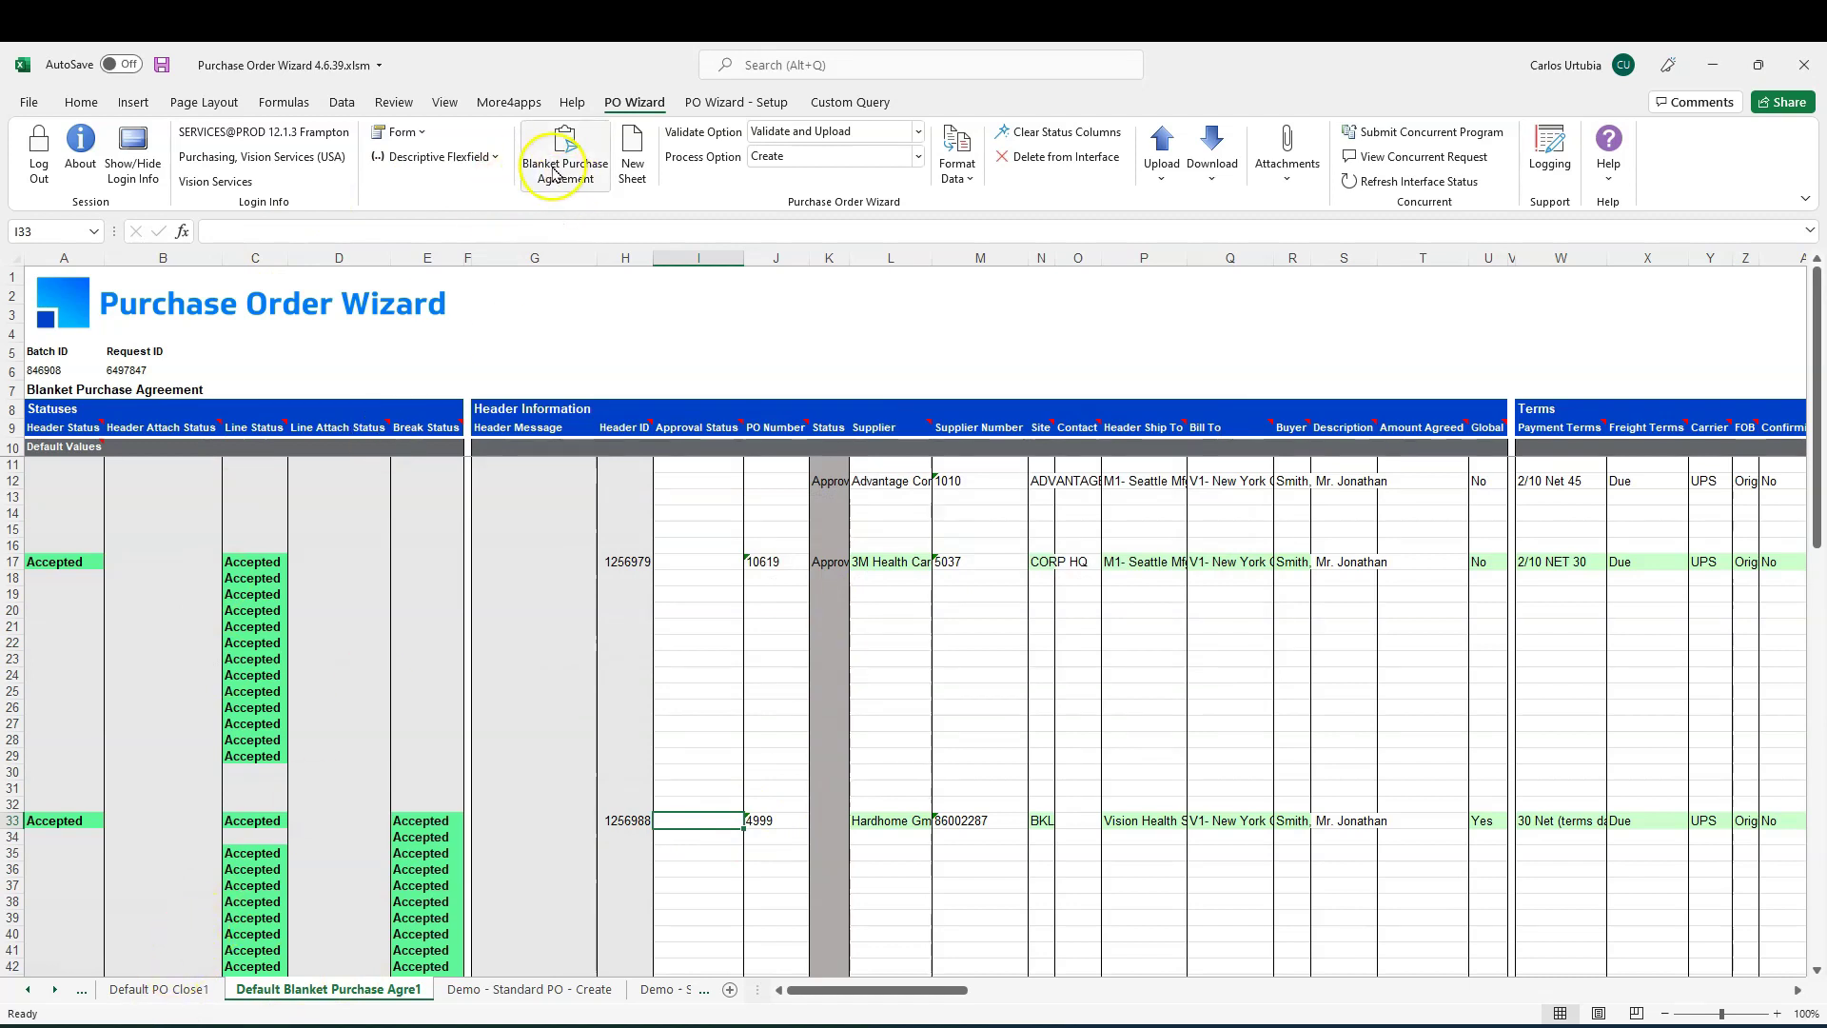
pyautogui.click(476, 539)
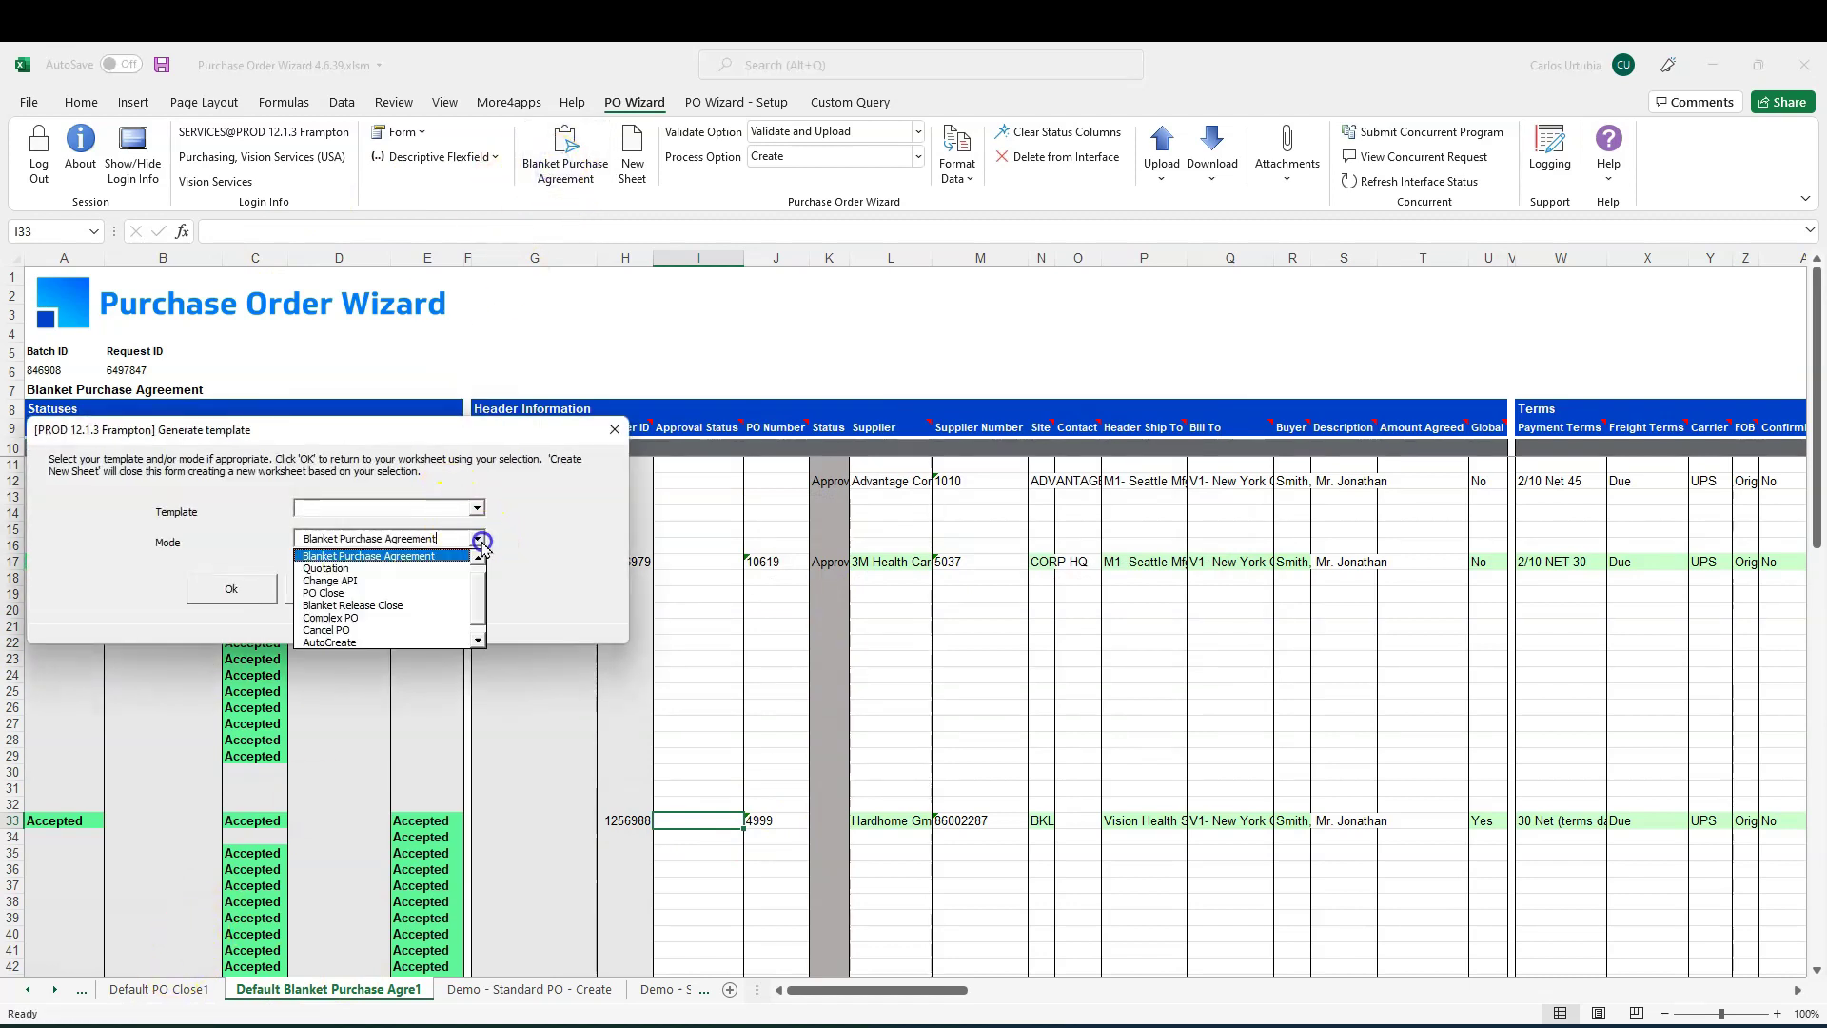
pyautogui.click(396, 591)
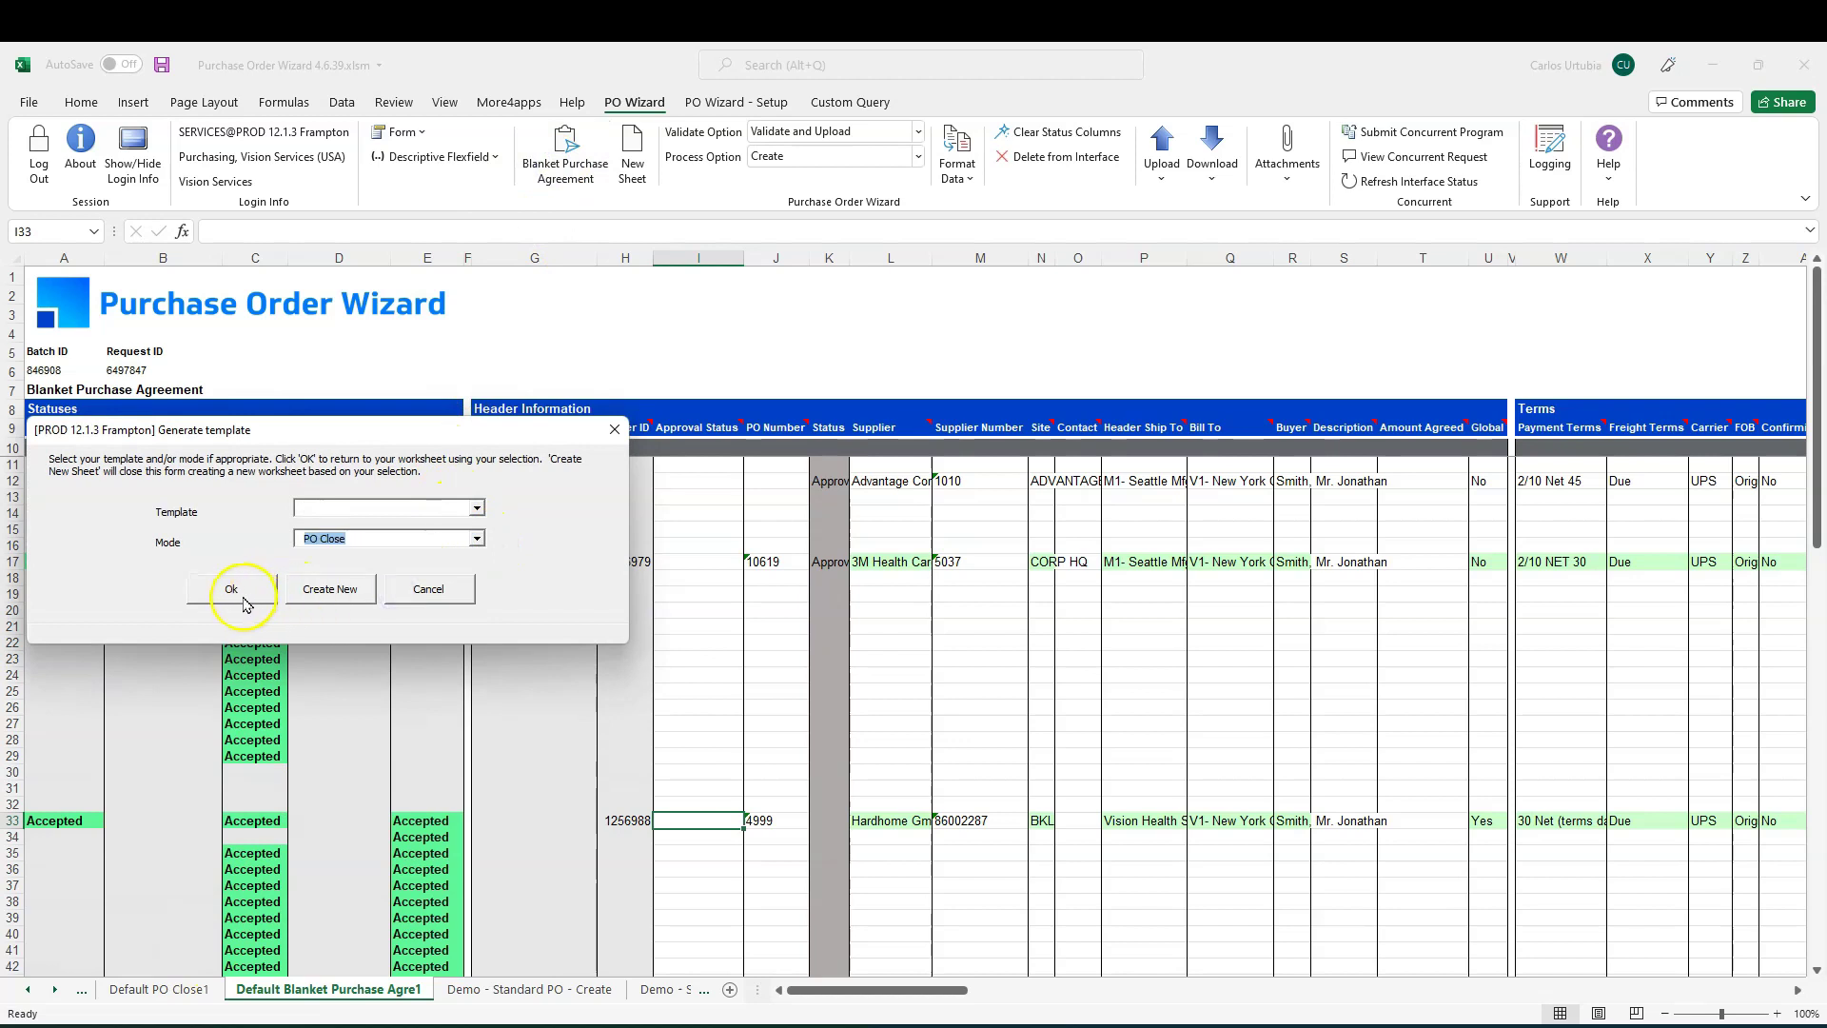
pyautogui.click(308, 588)
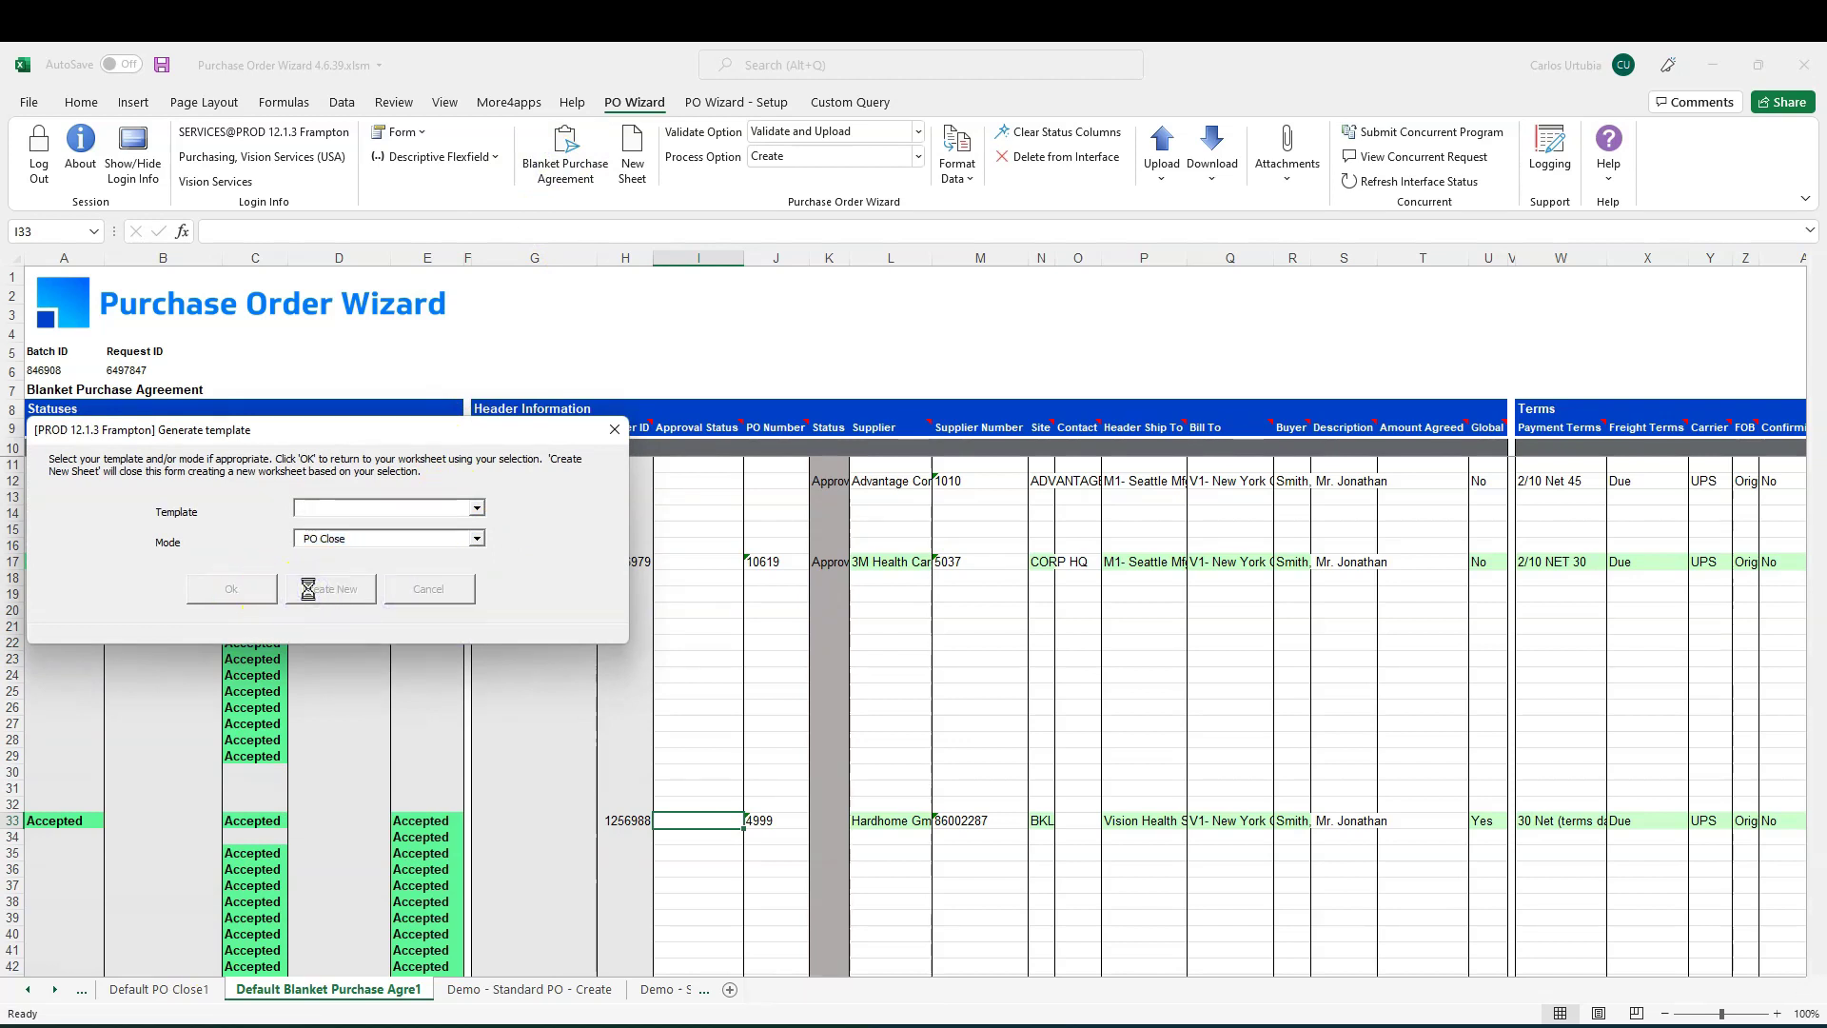
pyautogui.click(1021, 605)
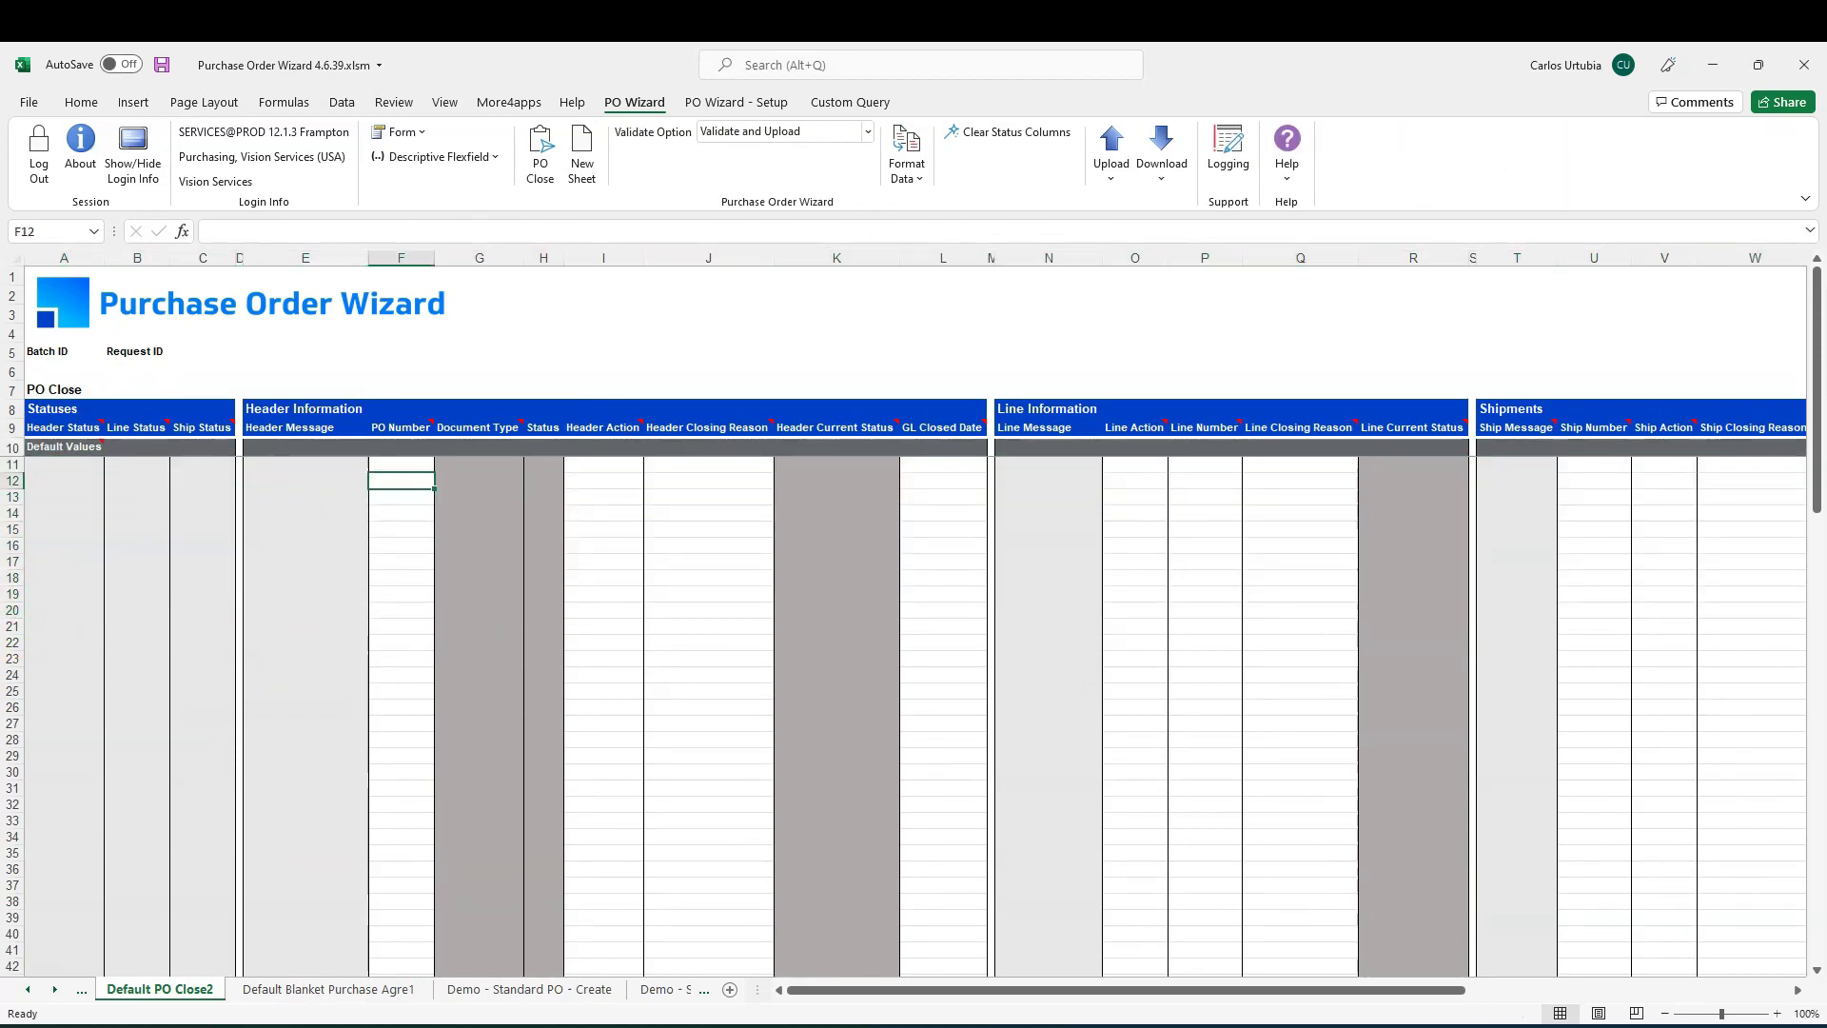
# Enter the original blanket agreement's PO number in cell F12 of the PO Close sheet.
pyautogui.write('4997')
pyautogui.click(1161, 152)
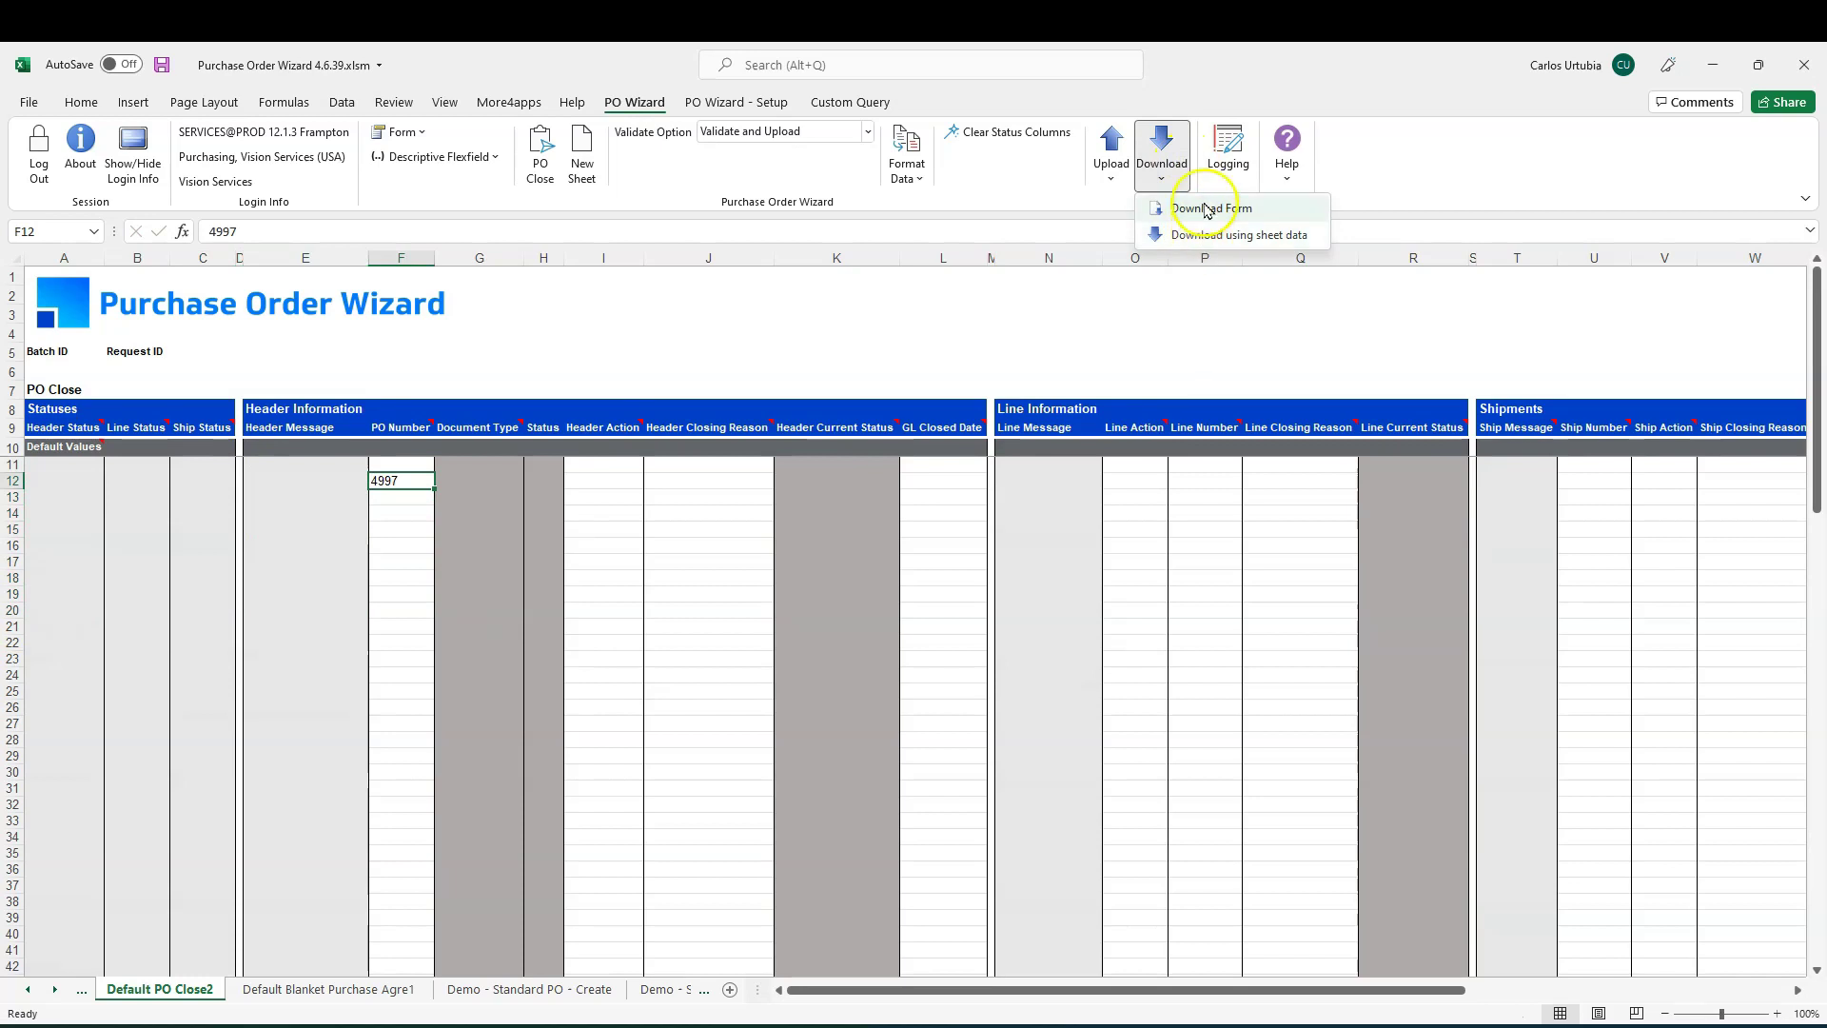
pyautogui.click(1201, 236)
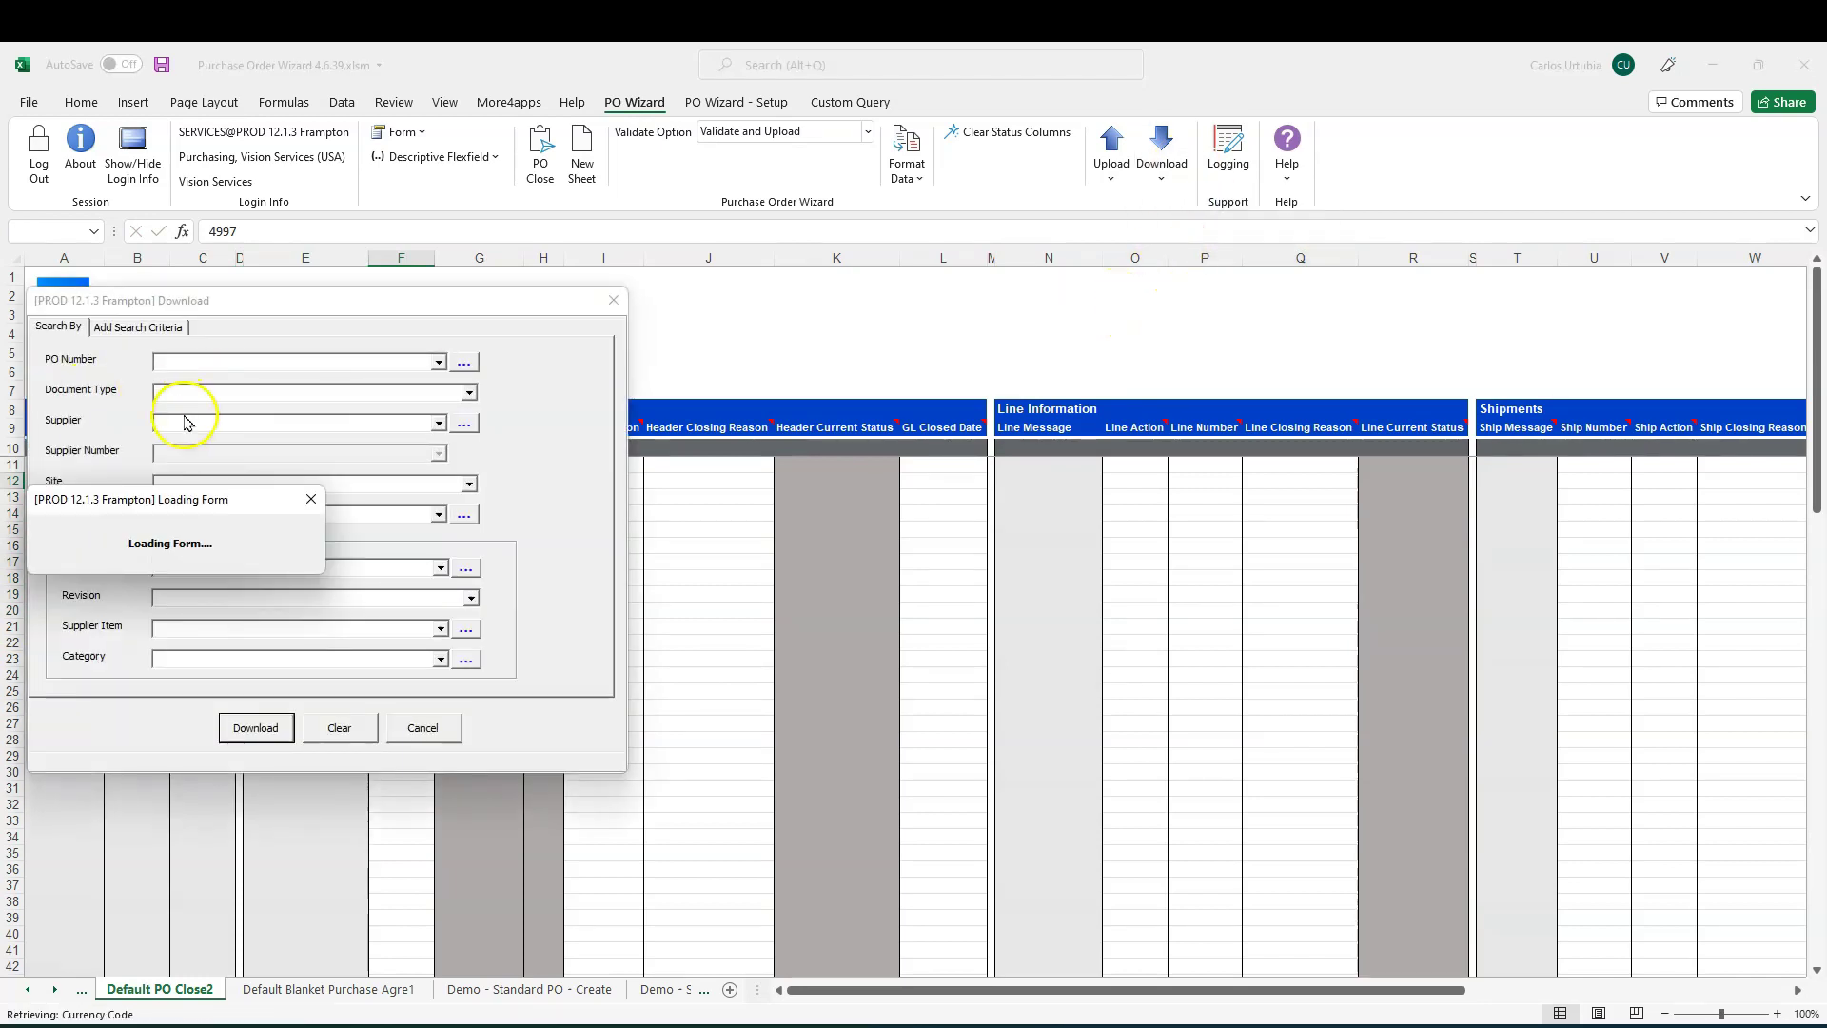
pyautogui.write('4997')
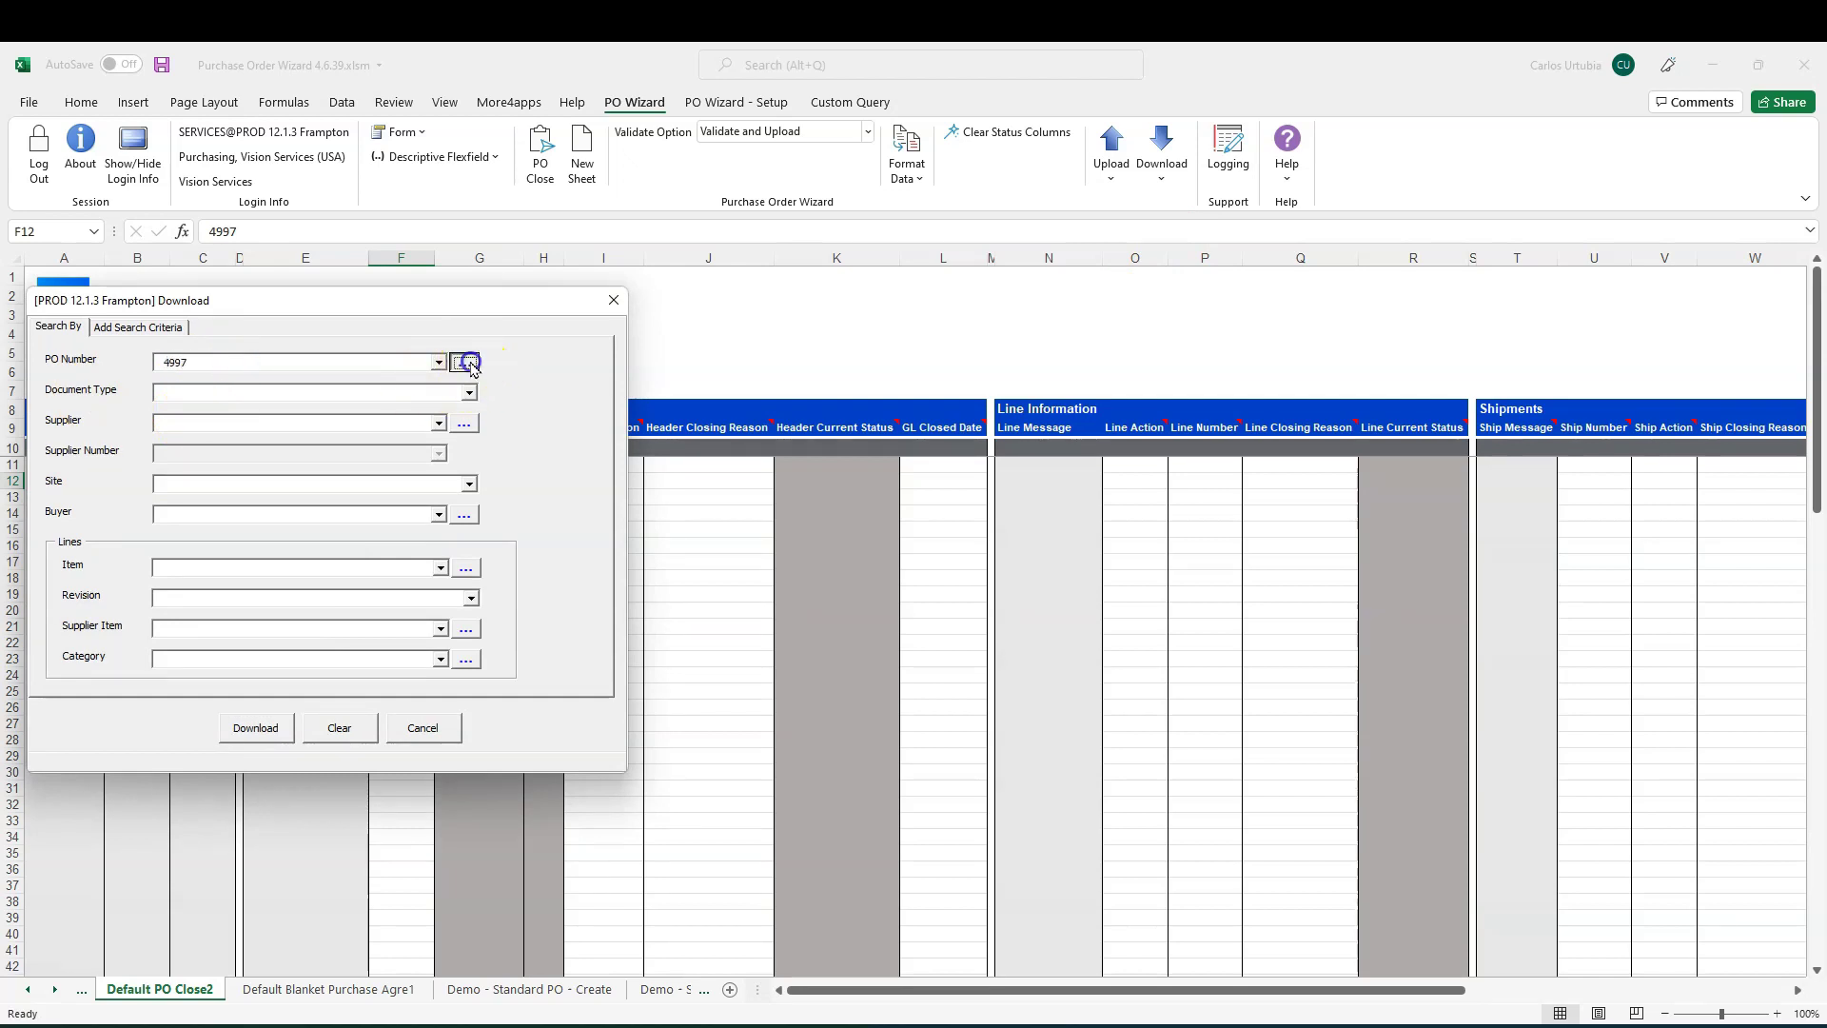
pyautogui.click(472, 366)
pyautogui.click(442, 362)
pyautogui.click(403, 381)
pyautogui.click(419, 728)
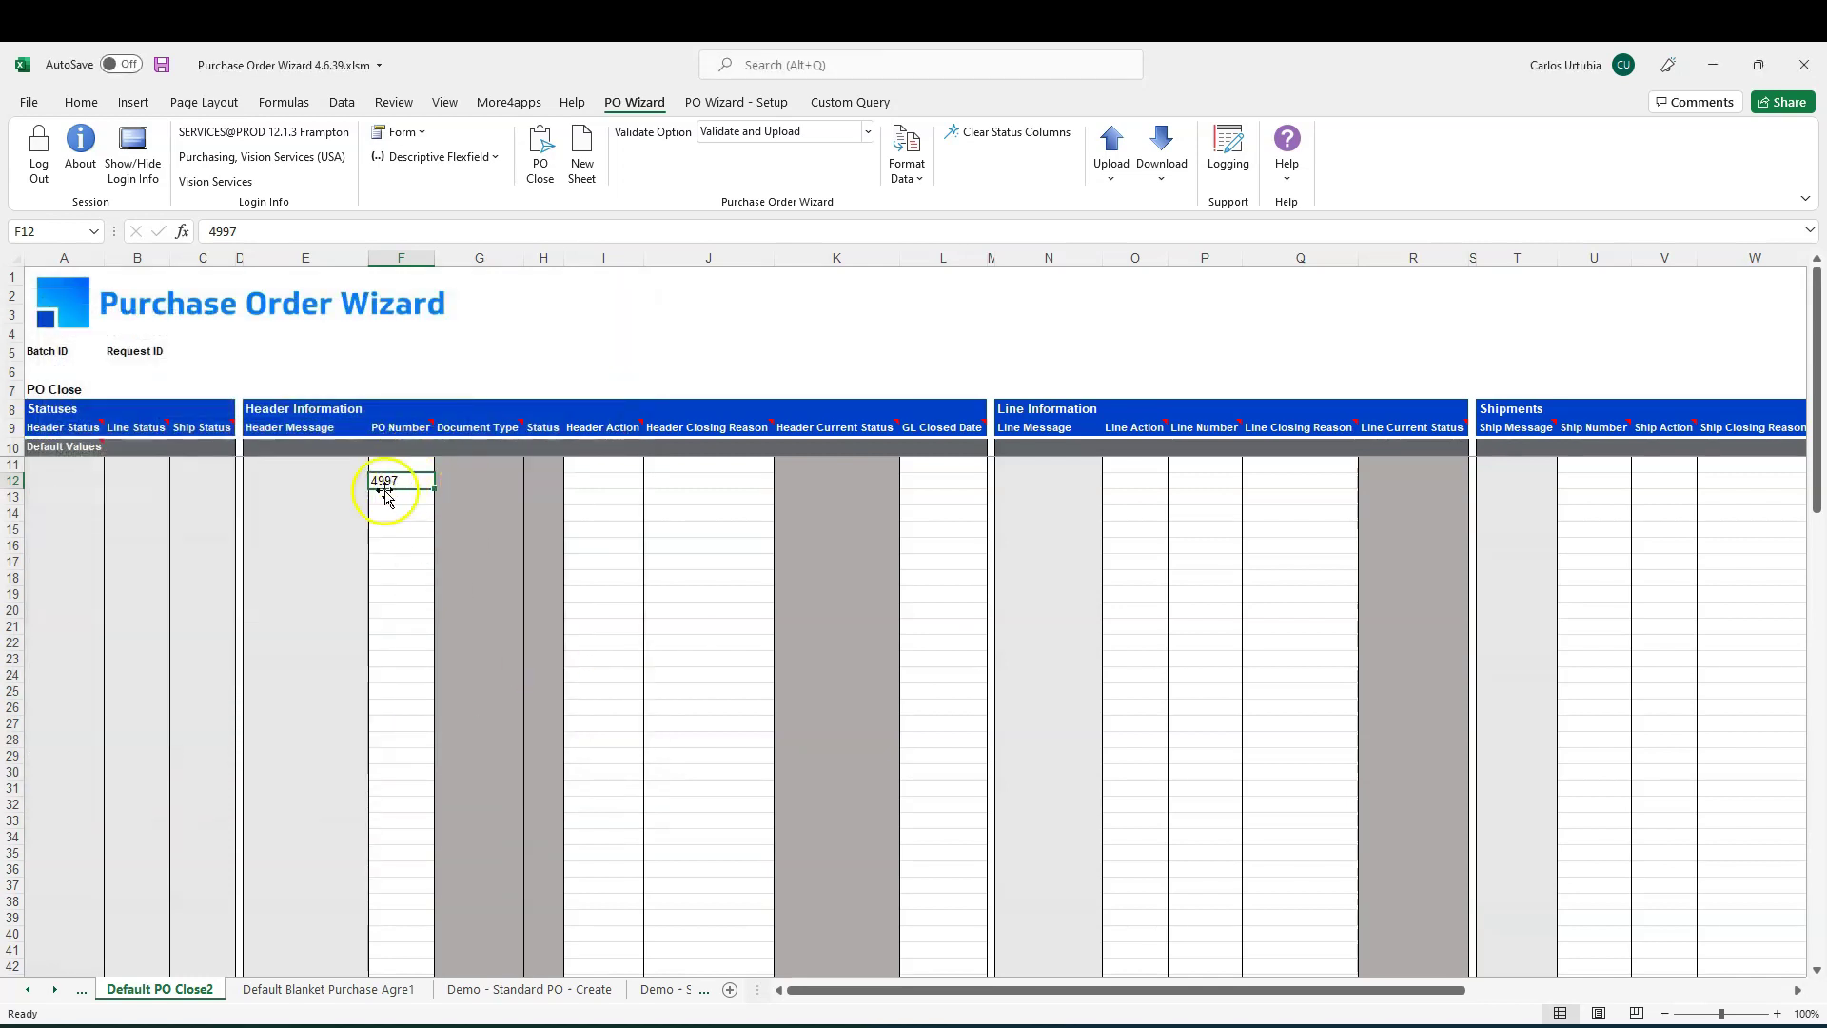
# Download the original agreement's closing data using the sheet data, and clear the download criteria.
pyautogui.click(1161, 164)
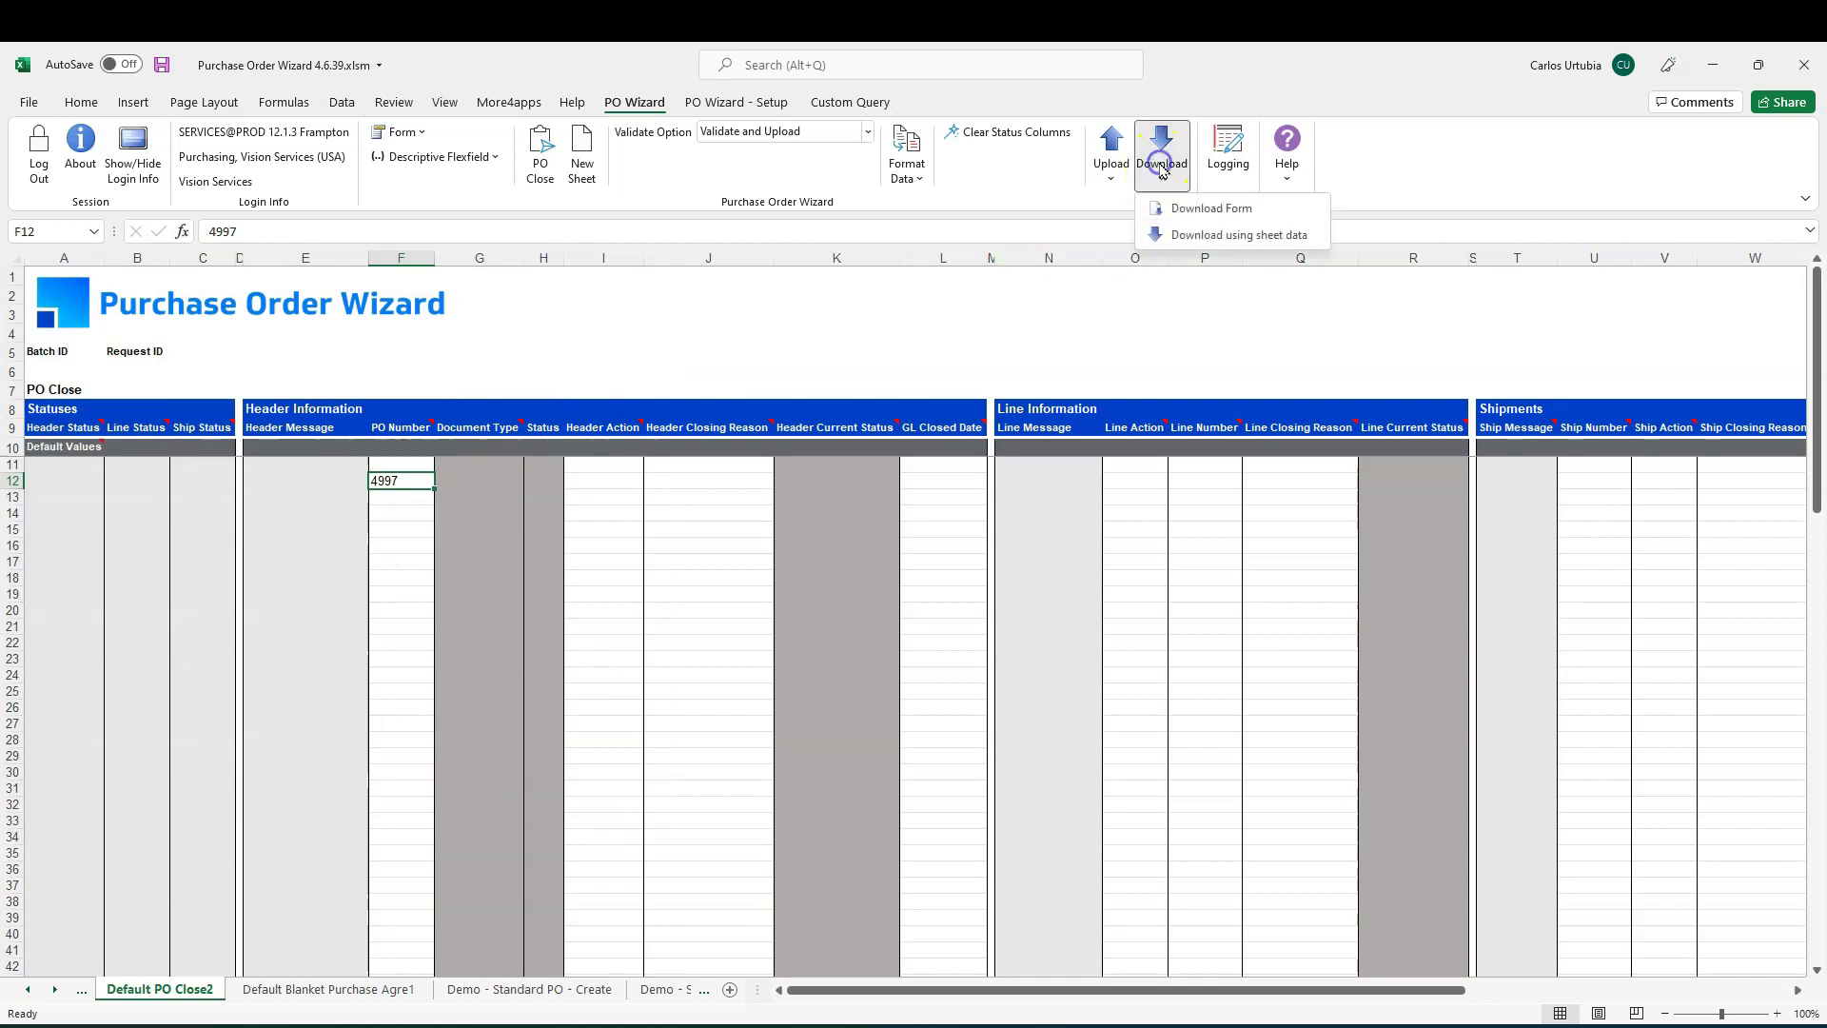
pyautogui.click(1197, 238)
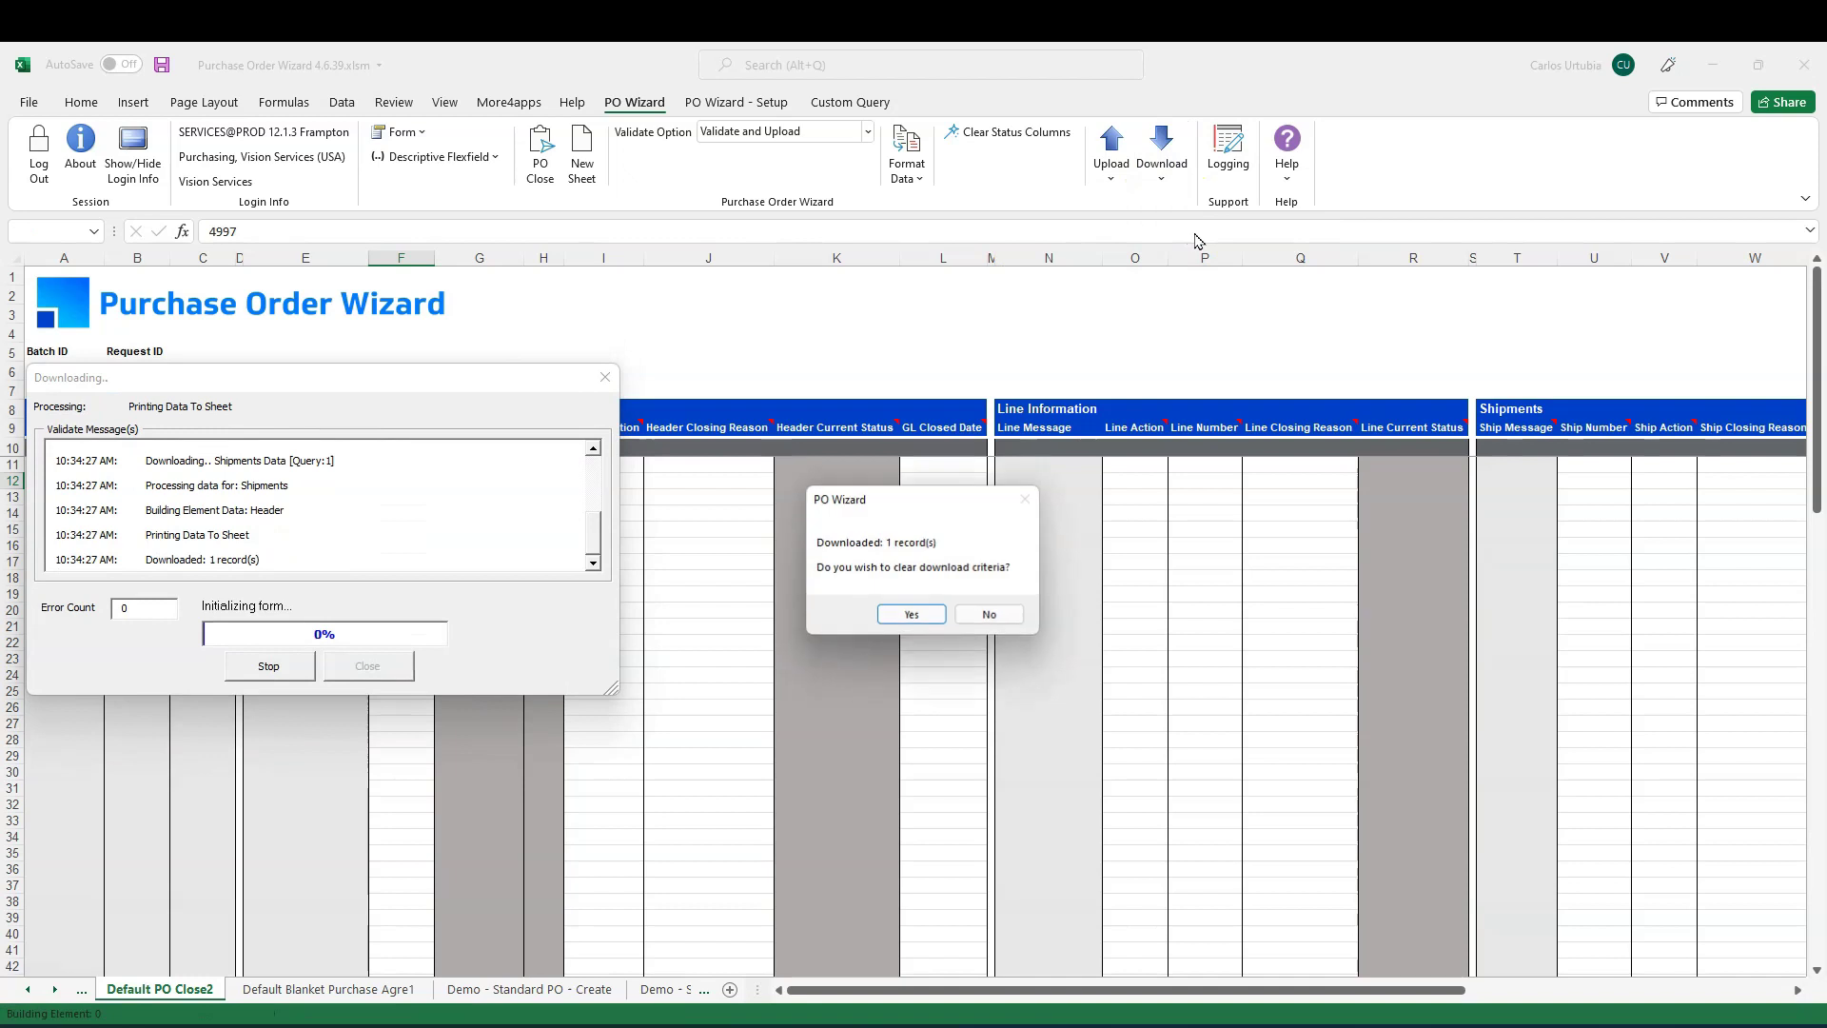
pyautogui.click(917, 614)
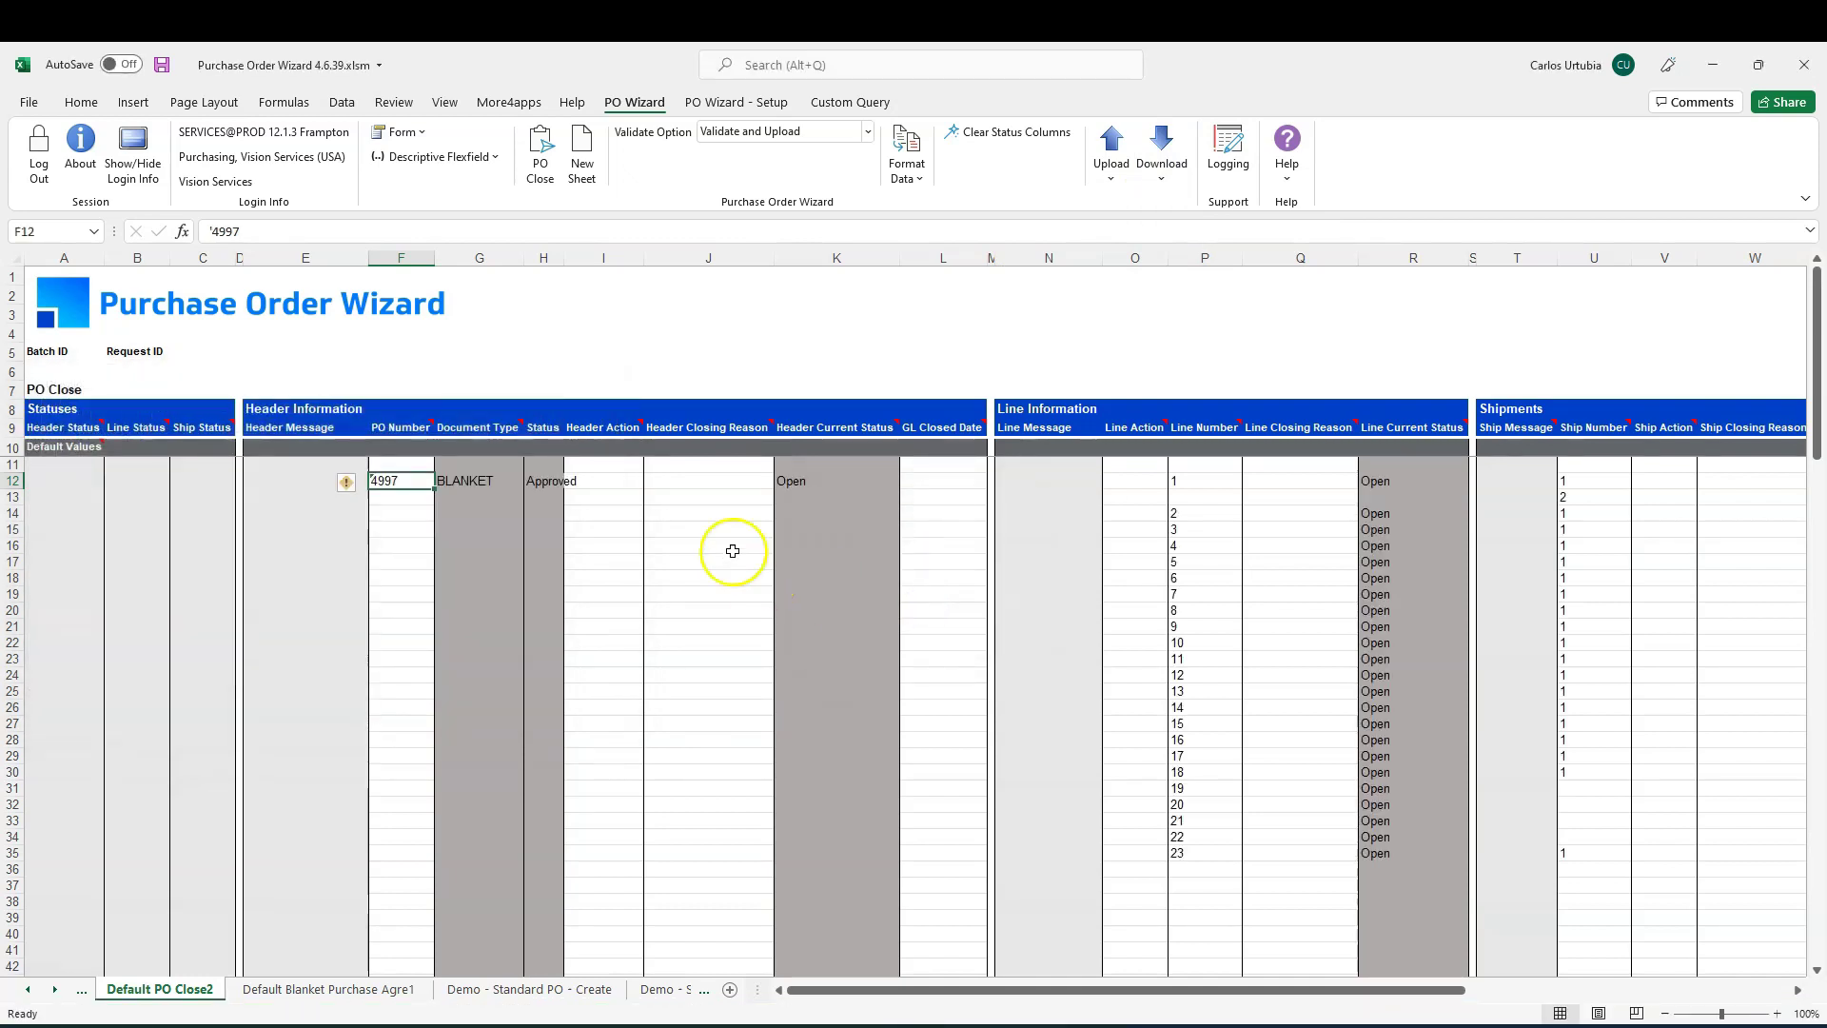
# Set the agreement's header action to Finally Close with closing reason "TEST - New PO" plus the new agreement's number.
pyautogui.click(684, 482)
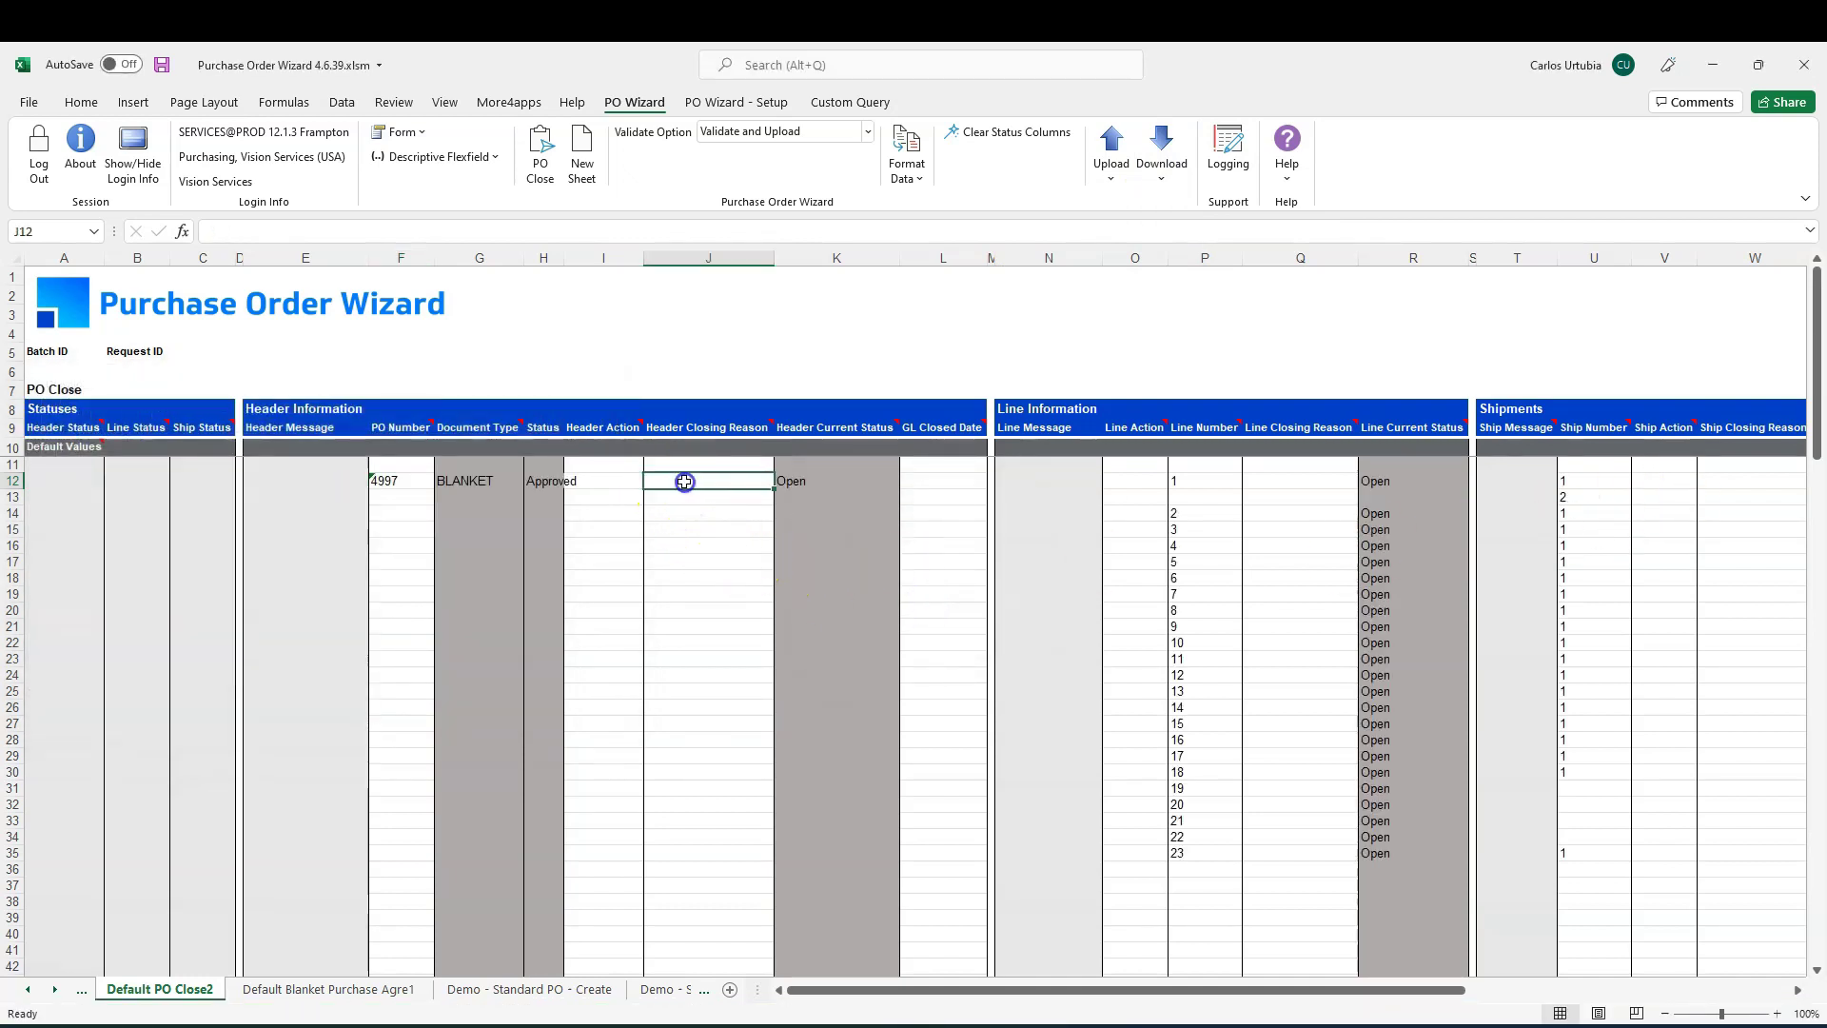
pyautogui.doubleClick(684, 482)
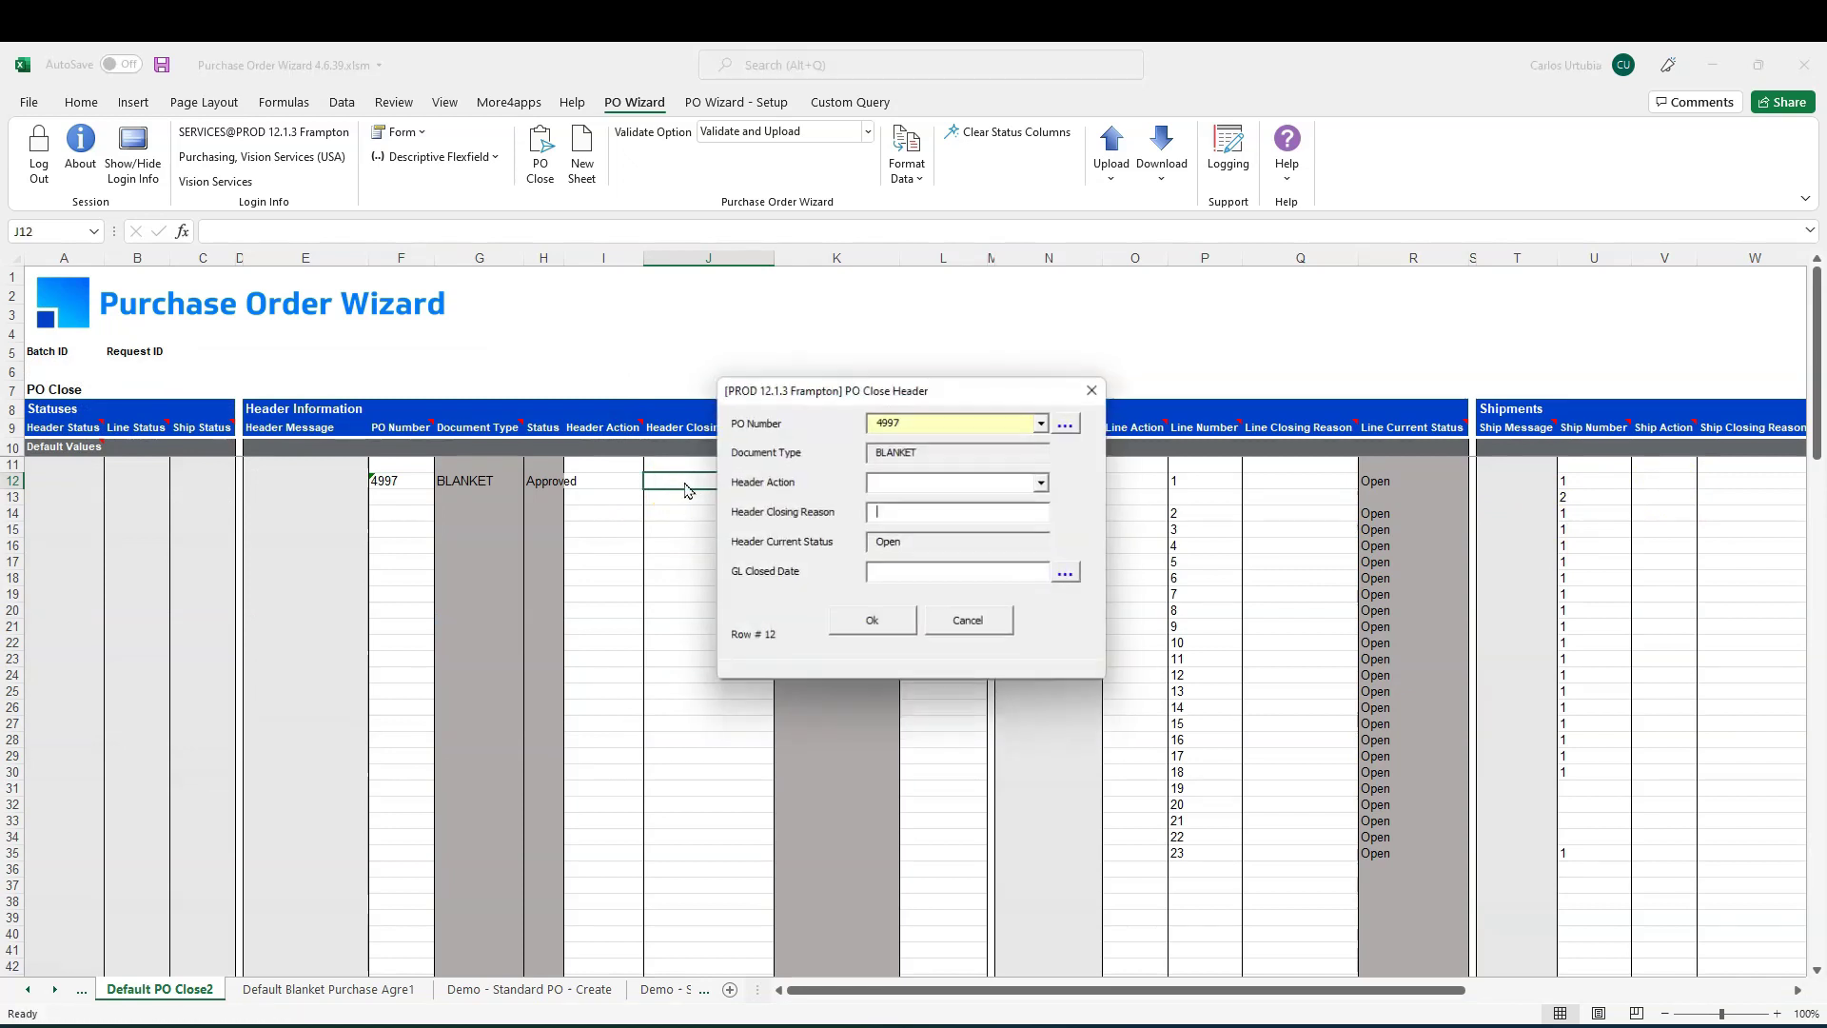
pyautogui.click(1044, 482)
pyautogui.click(916, 518)
pyautogui.click(1044, 482)
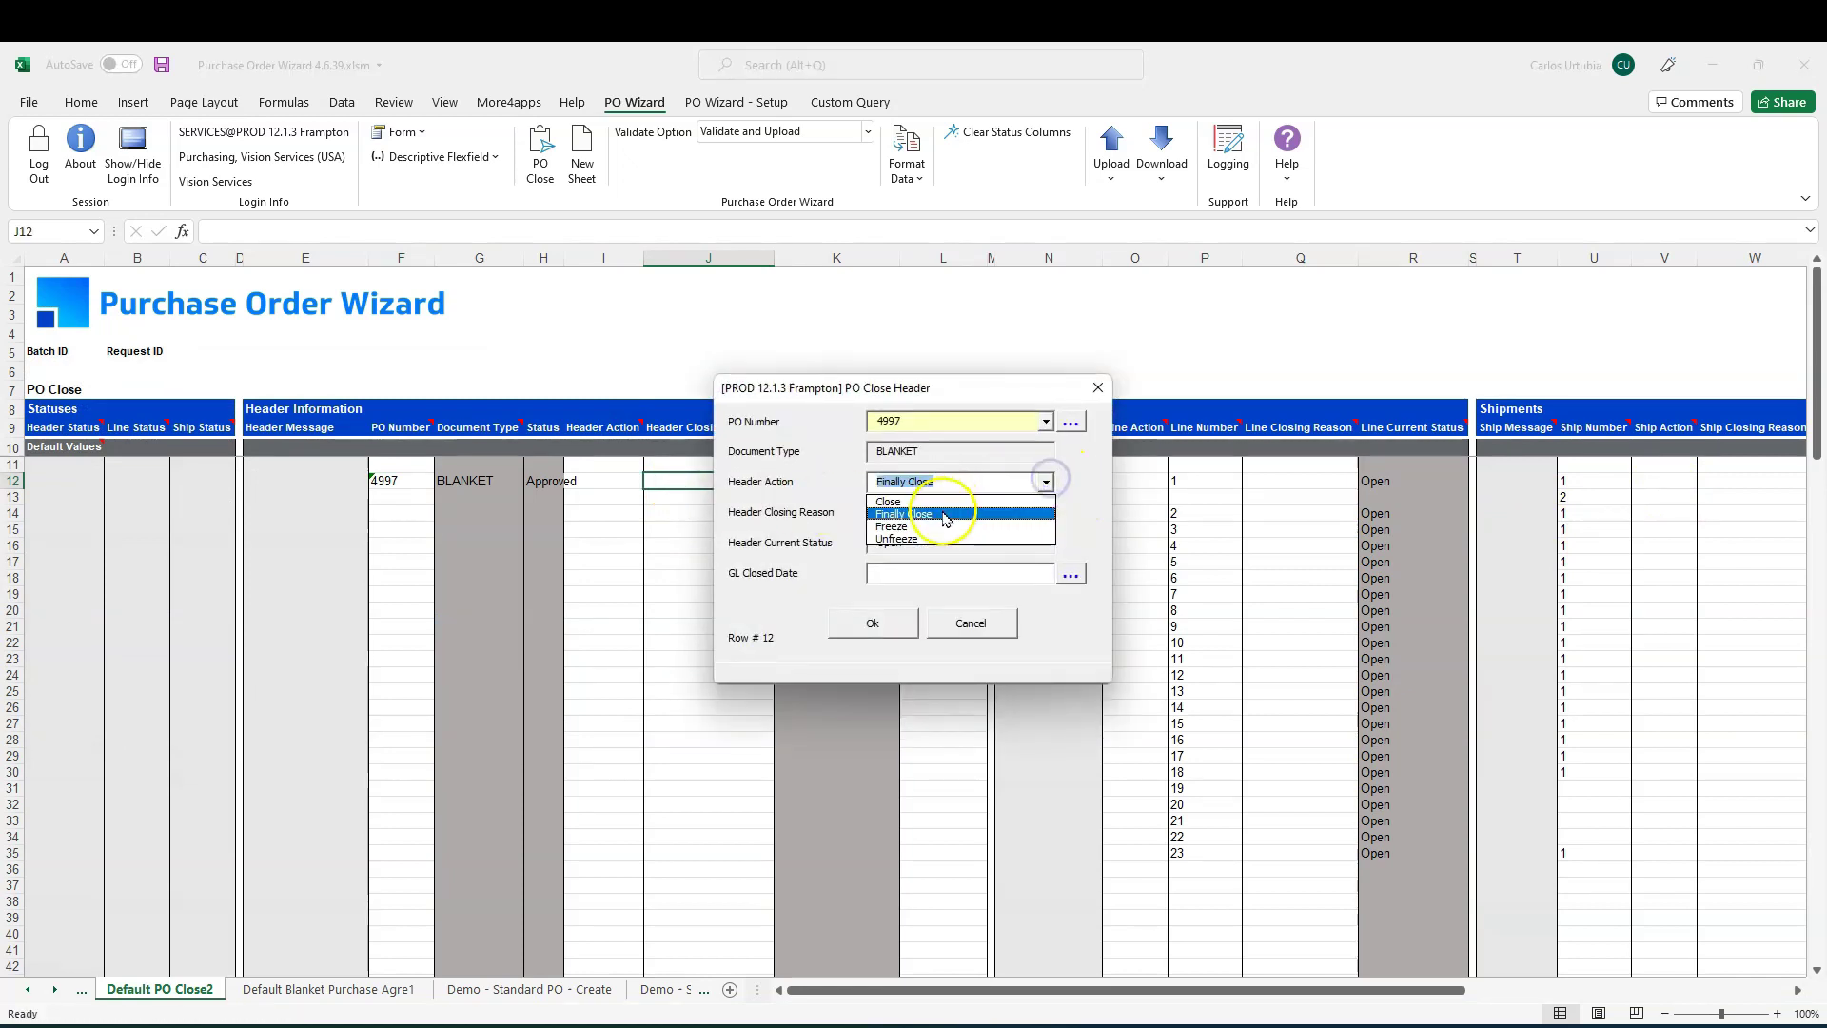
pyautogui.click(1094, 494)
pyautogui.click(980, 520)
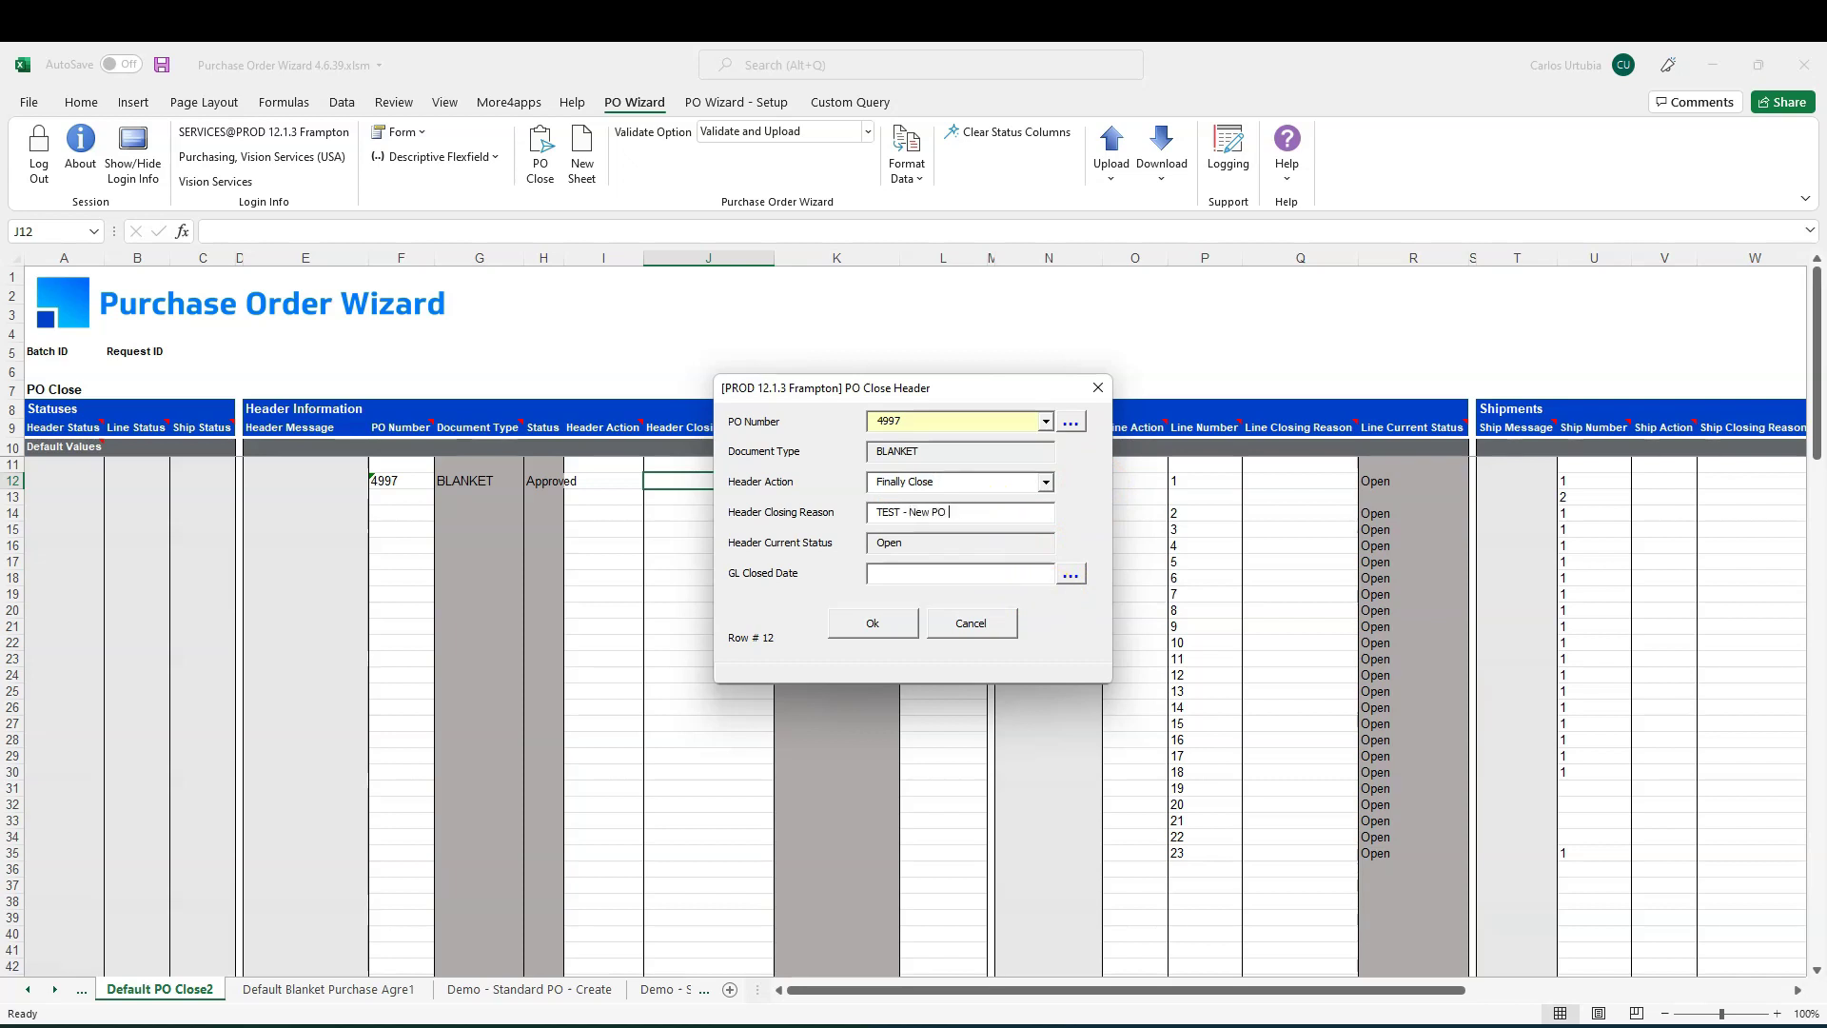
pyautogui.click(872, 621)
# Upload the PO Close rows 12 to 35 and close the processing log.
pyautogui.click(1106, 177)
pyautogui.click(1142, 204)
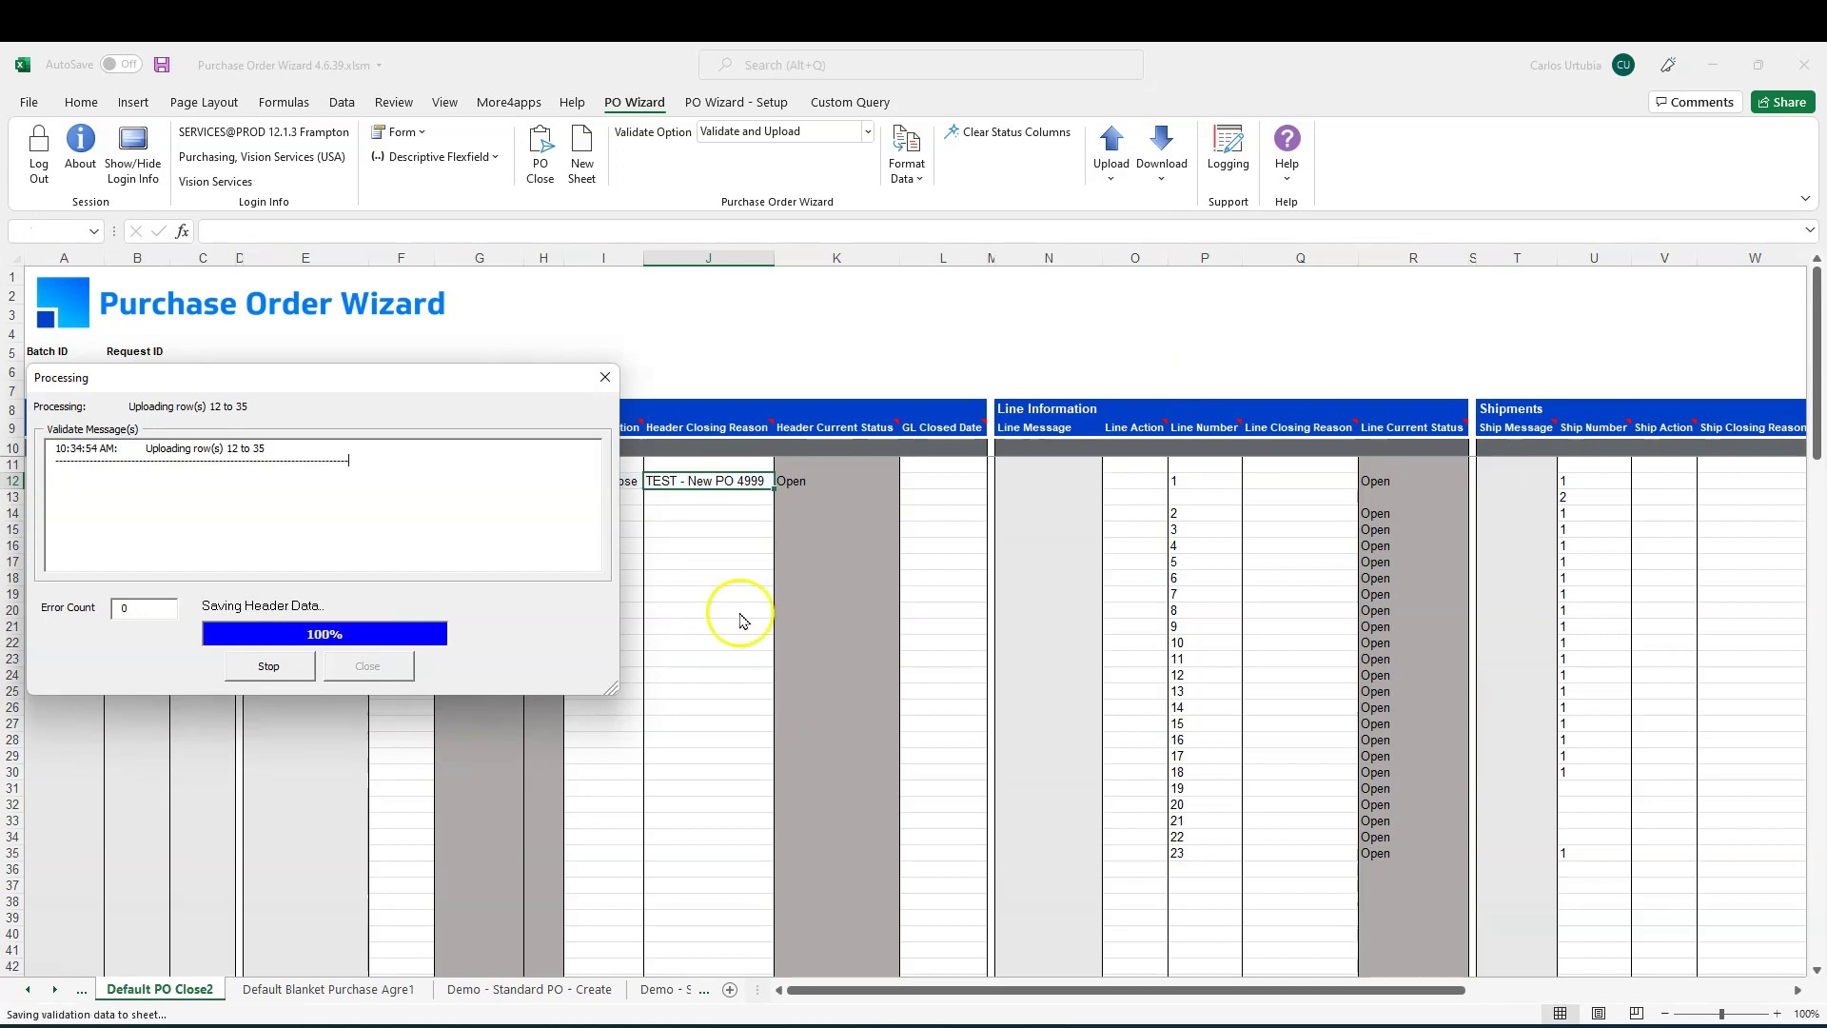
pyautogui.click(346, 663)
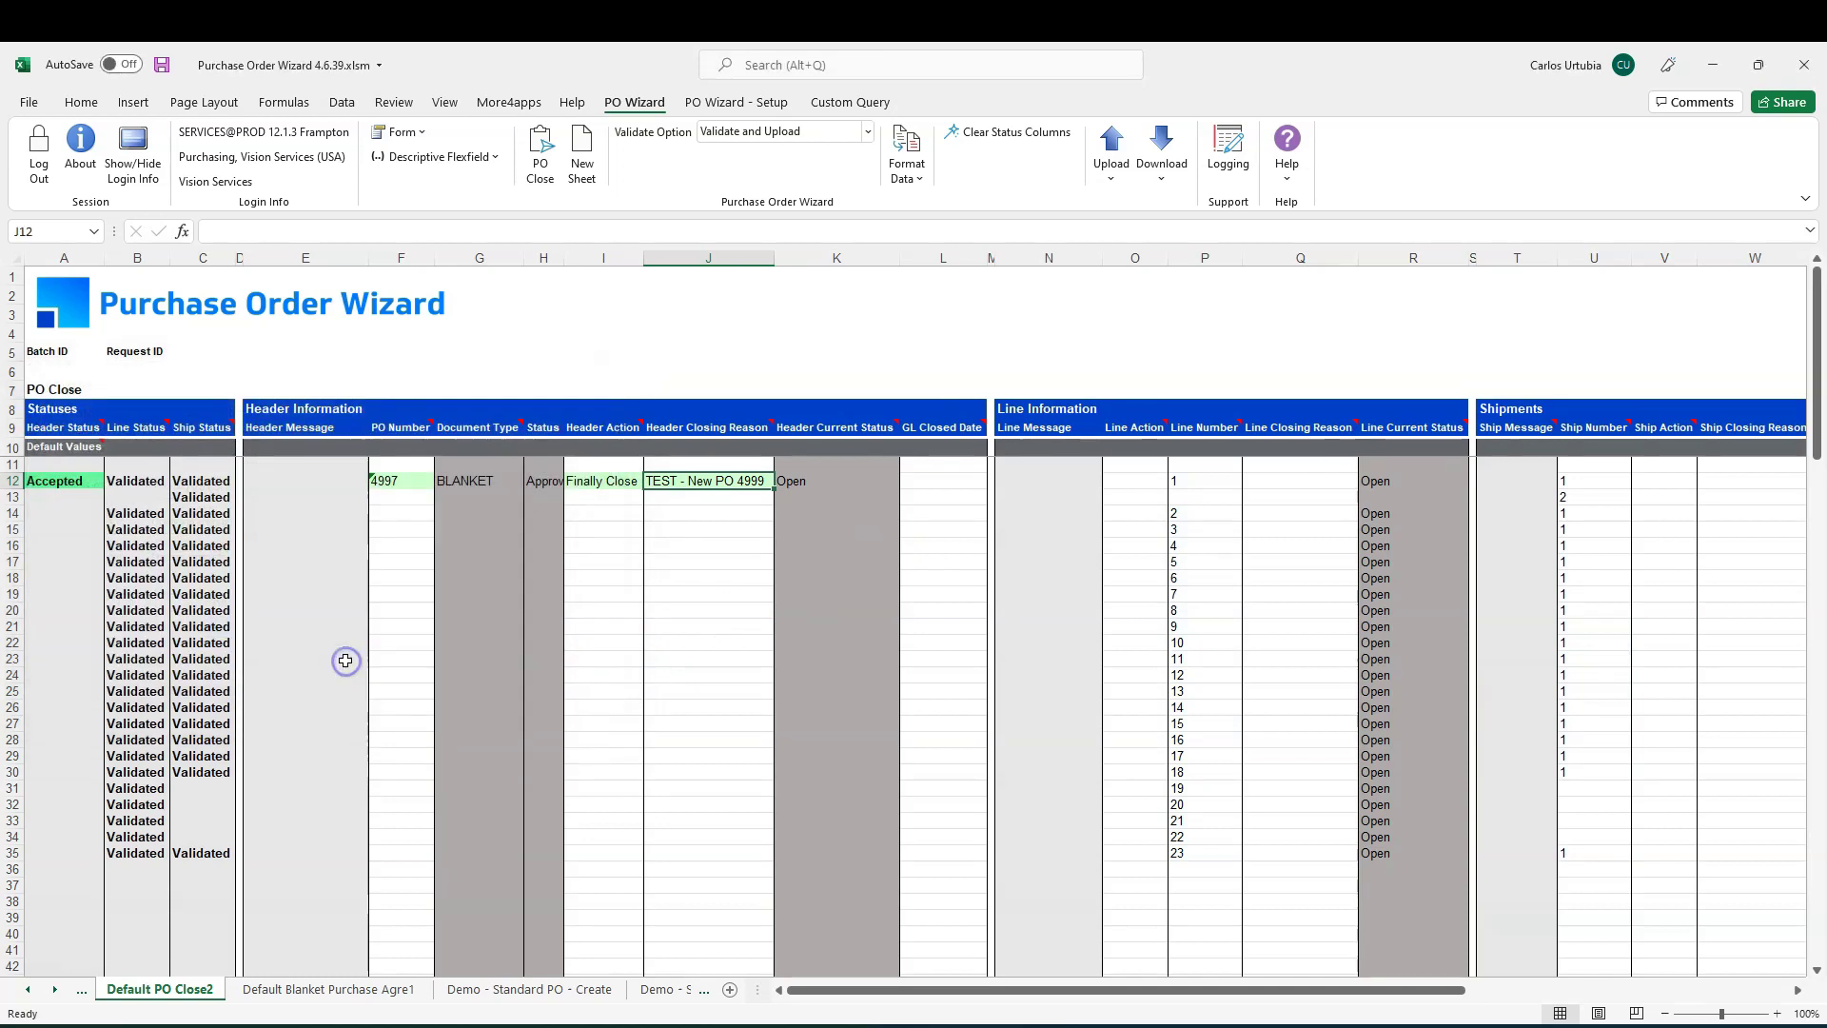
# Enter the original agreement's PO number in F38, download it again using the sheet data with criteria cleared, and review its closure statuses.
pyautogui.scroll(-1, 533, 866)
pyautogui.click(404, 852)
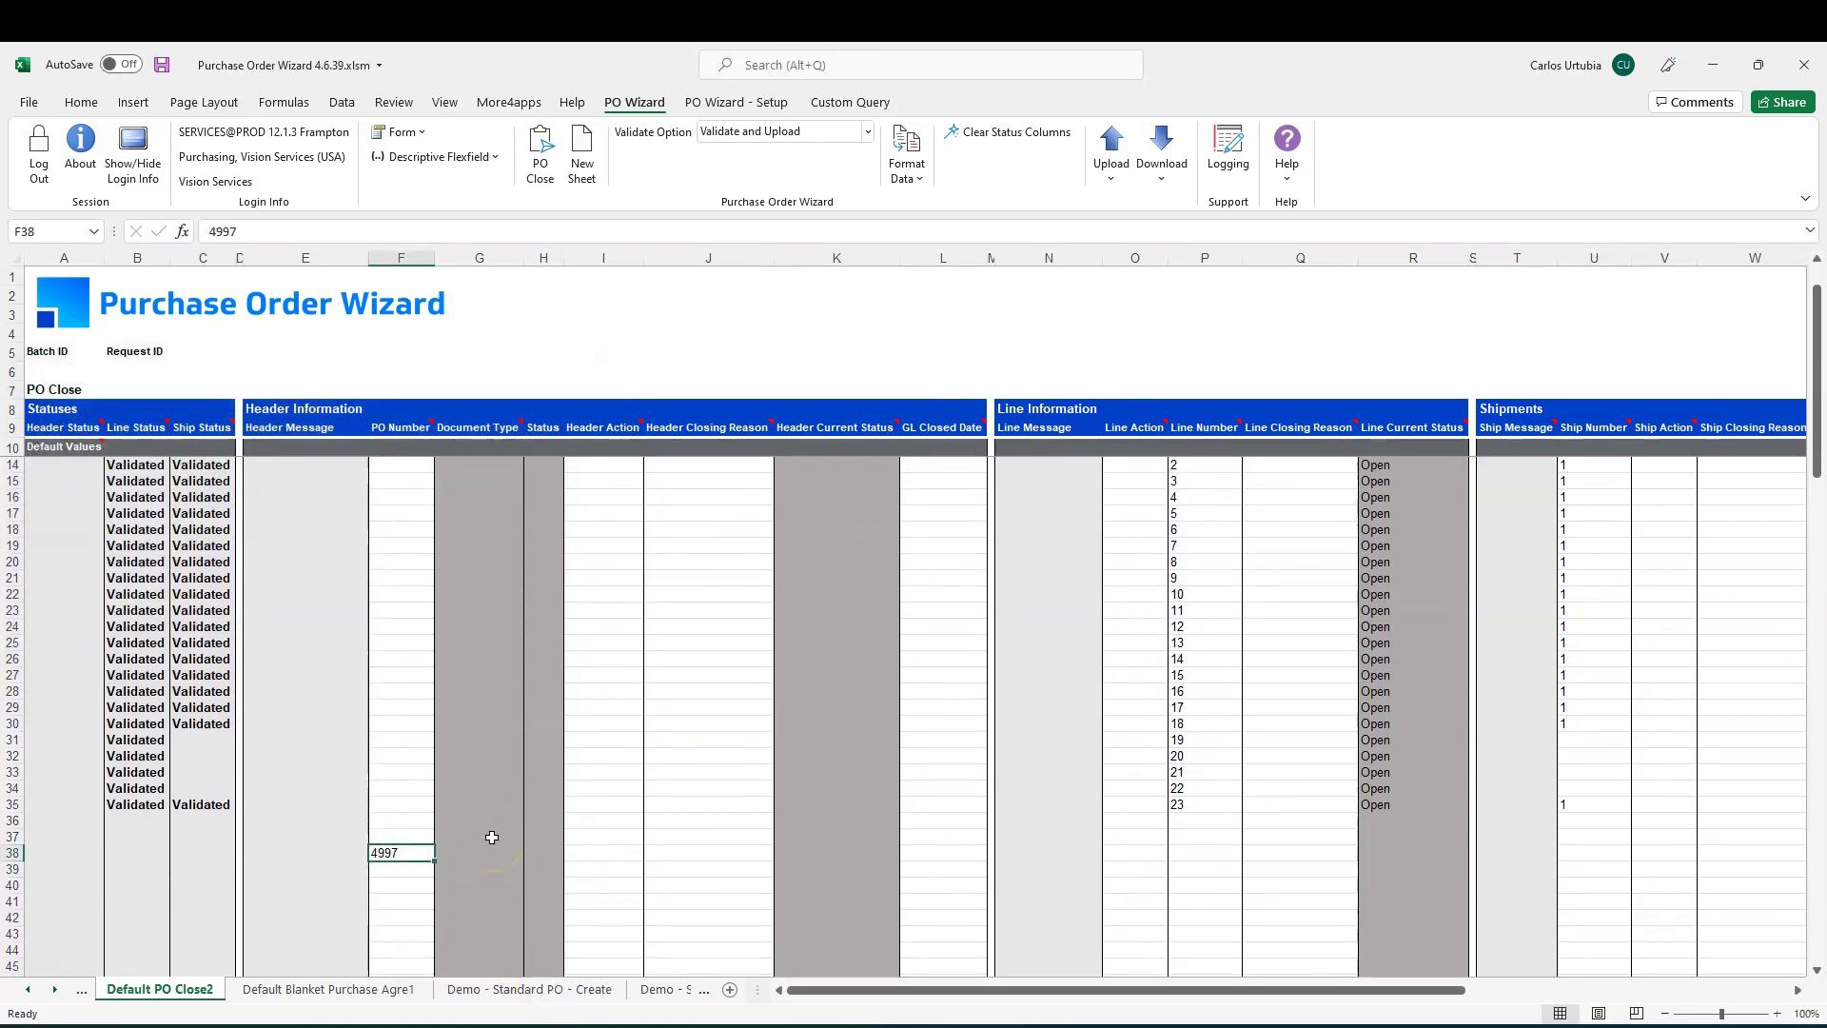
pyautogui.click(1161, 150)
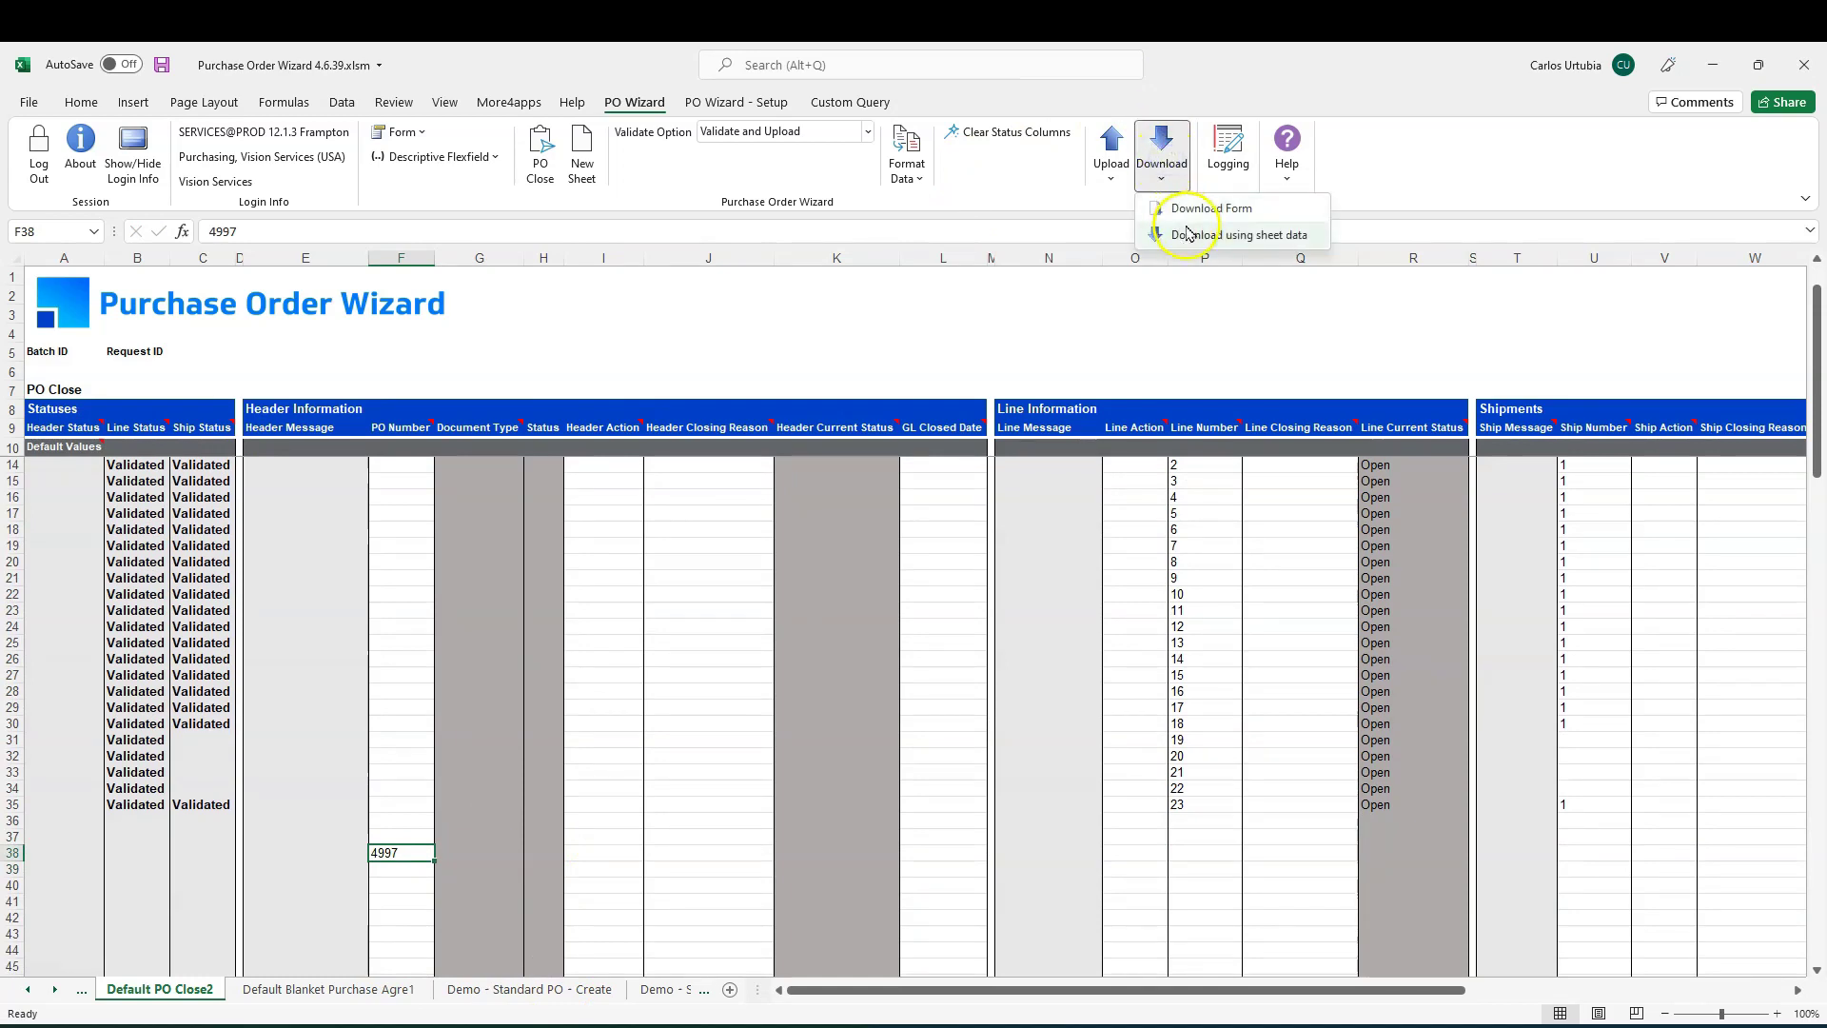
pyautogui.click(1185, 226)
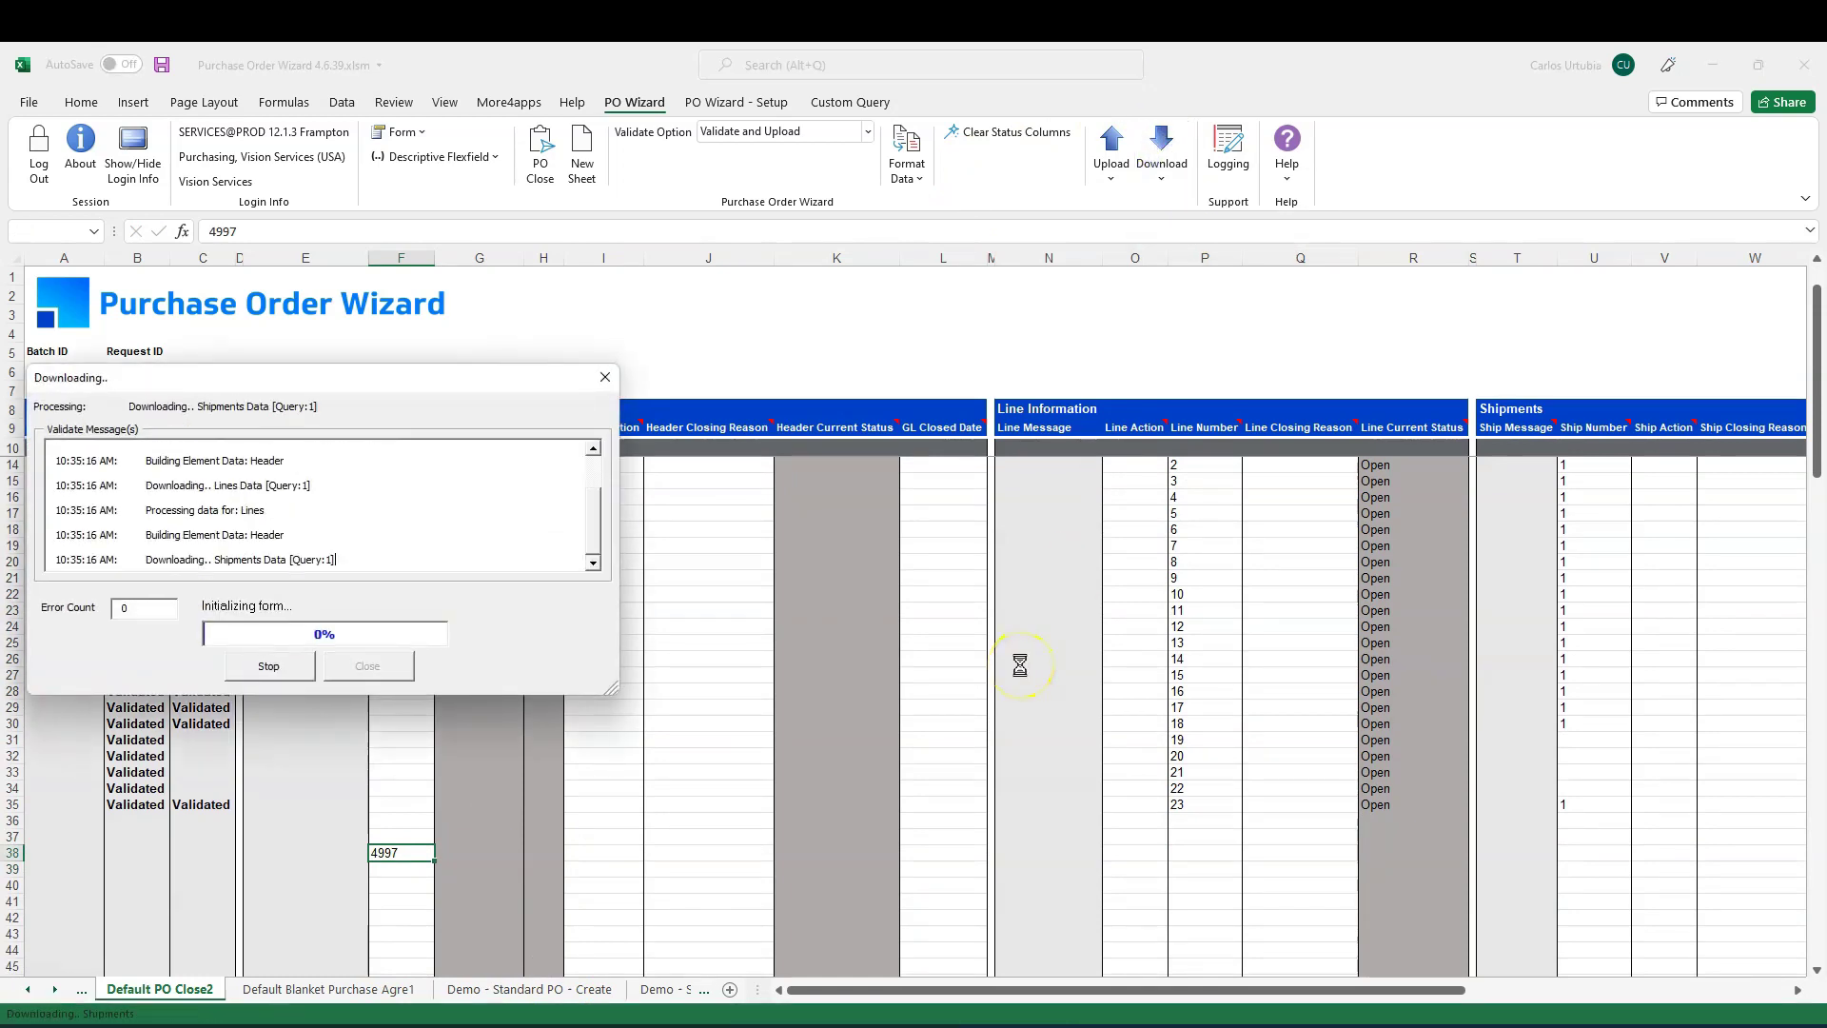
pyautogui.click(912, 614)
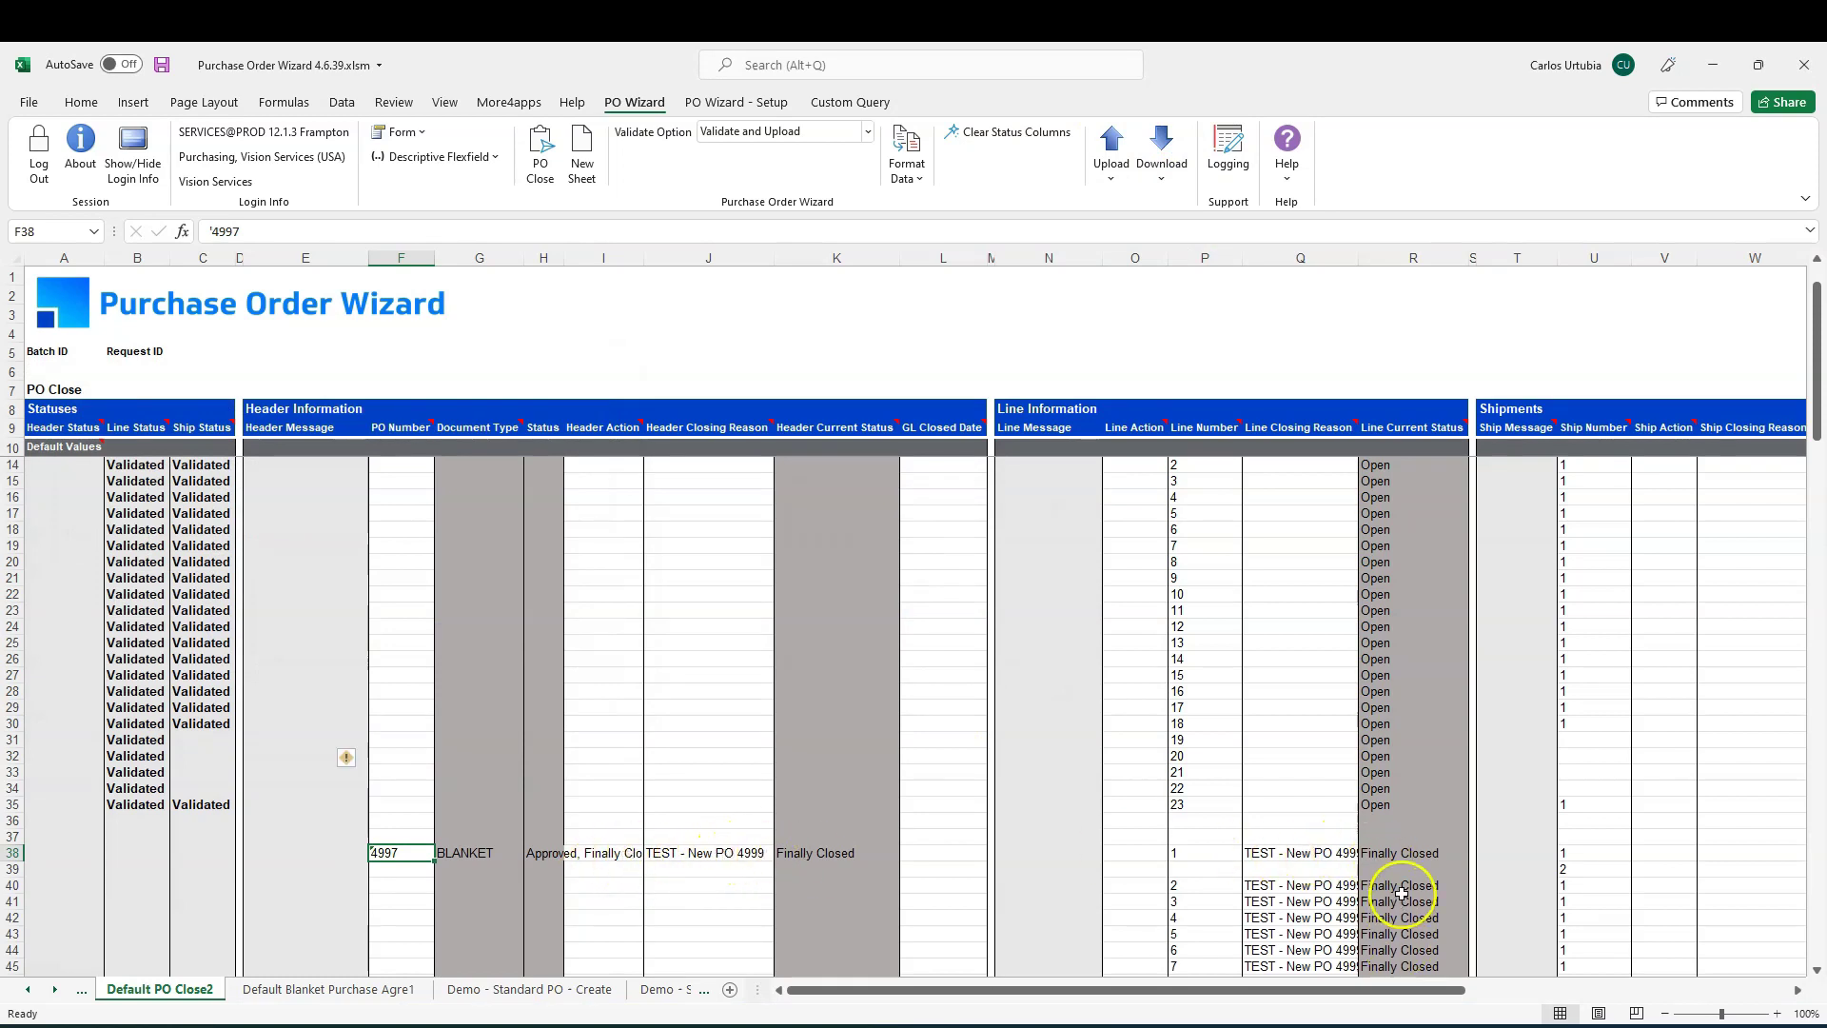
pyautogui.scroll(-6, 1385, 872)
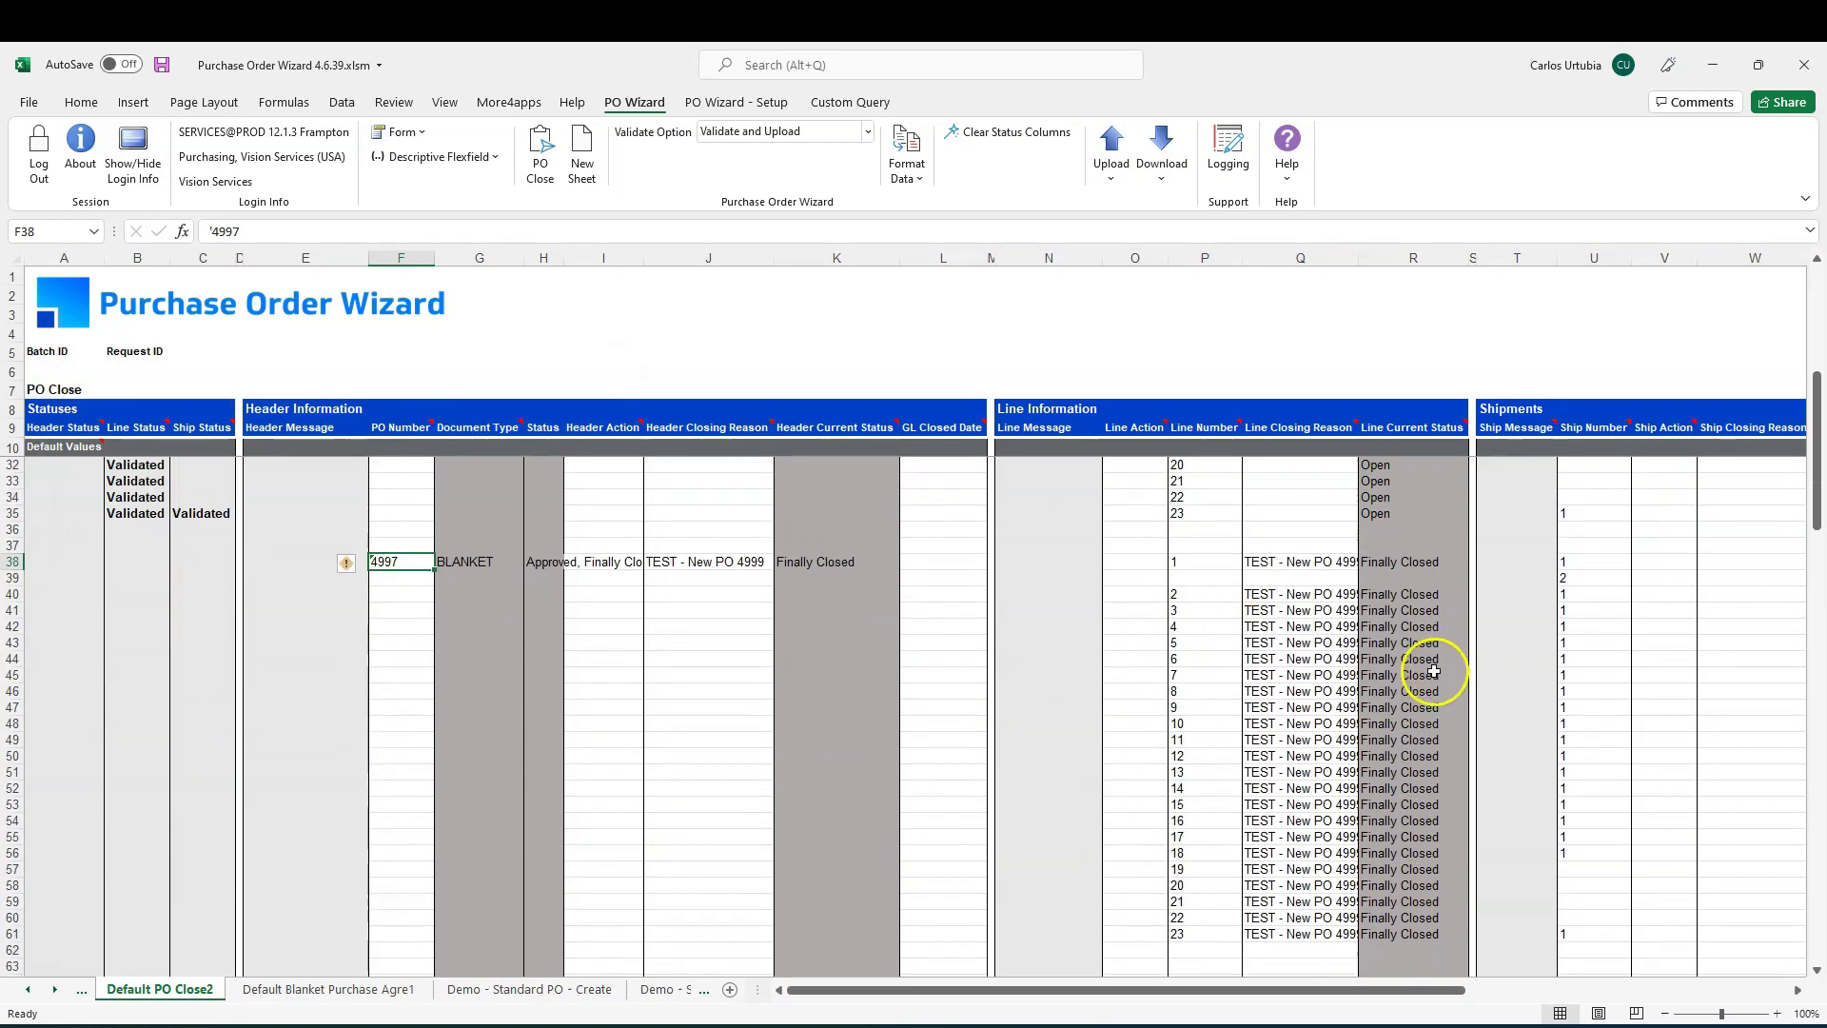